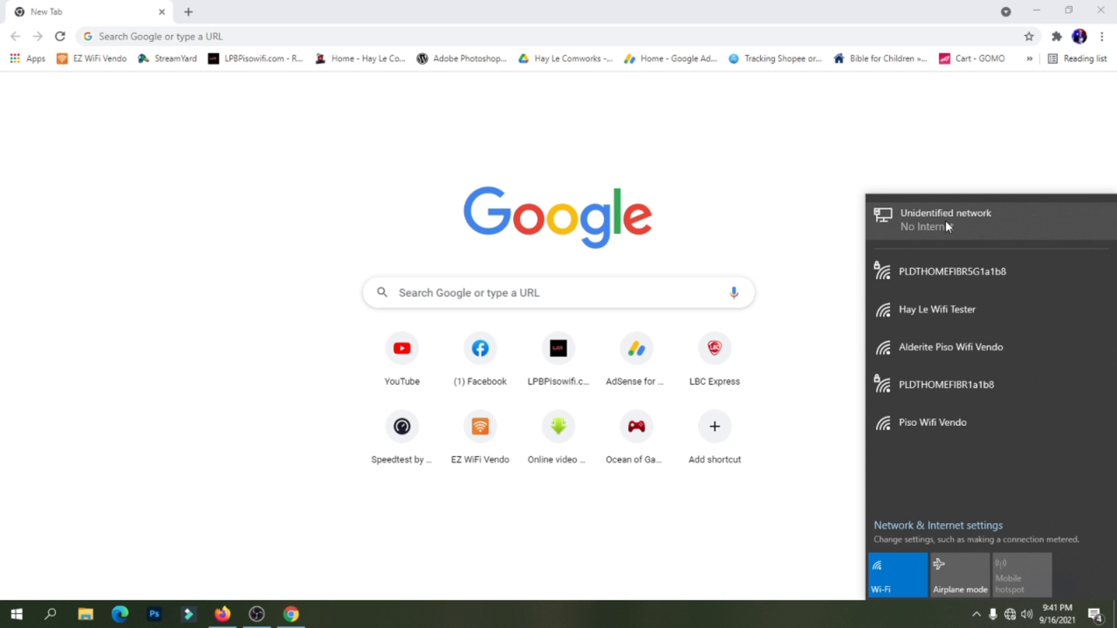
Open the Ethernet adapter's Properties from the unidentified network's adapter options.
click(945, 221)
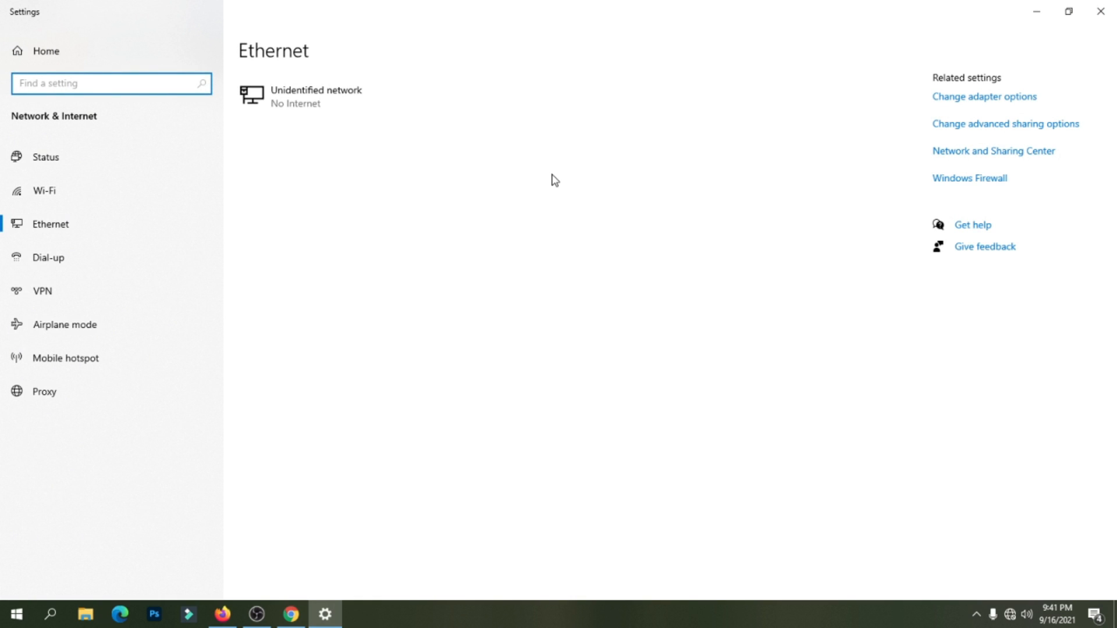
click(970, 106)
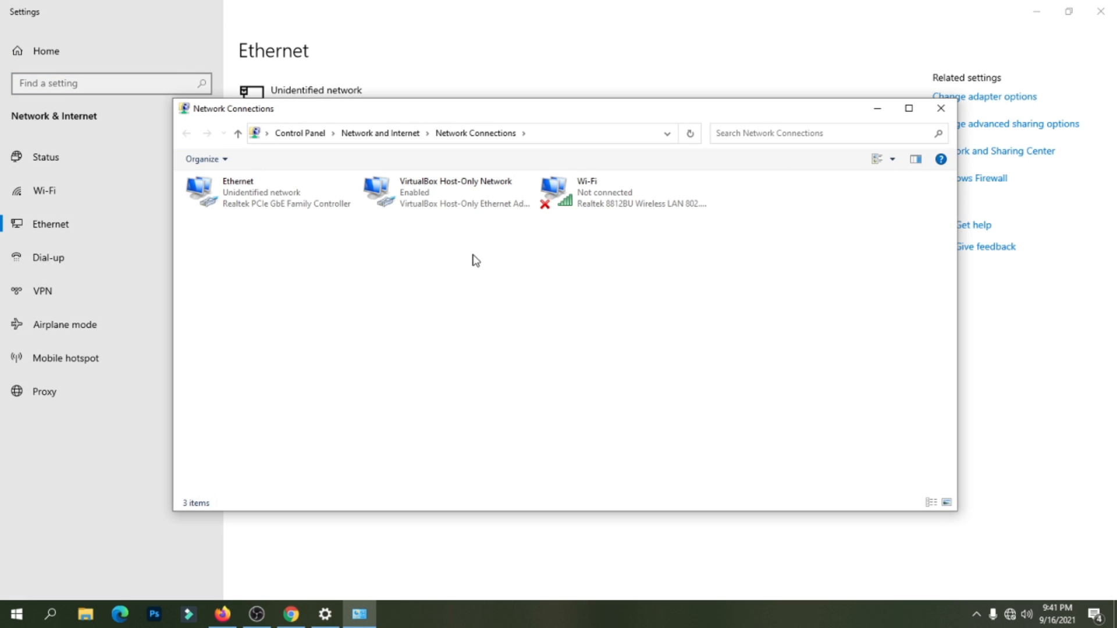
click(256, 201)
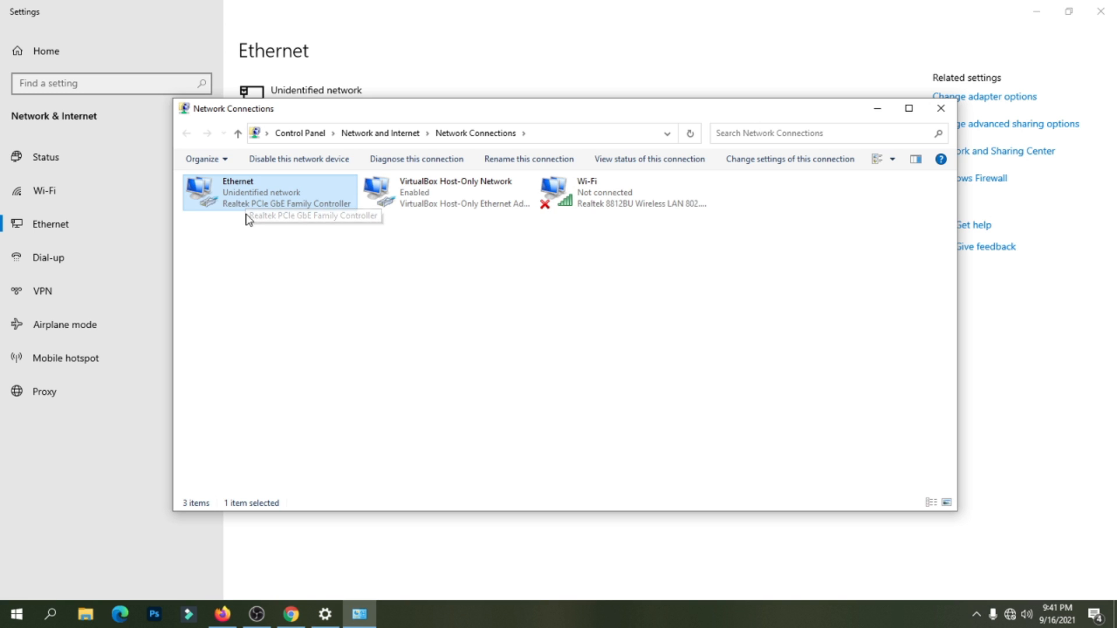
right_click(240, 201)
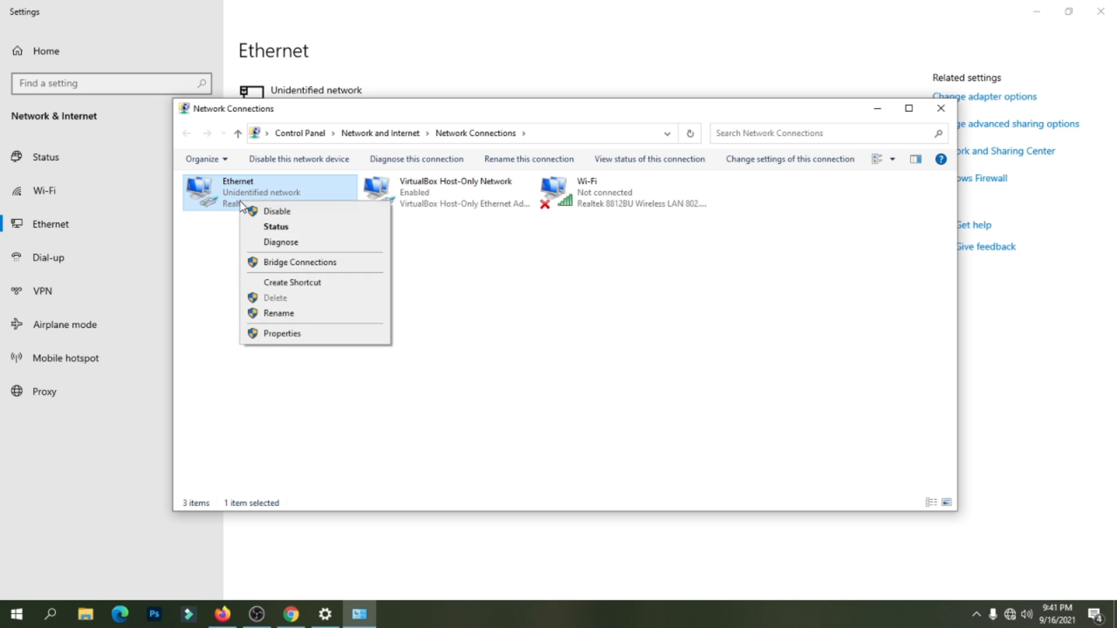
click(286, 335)
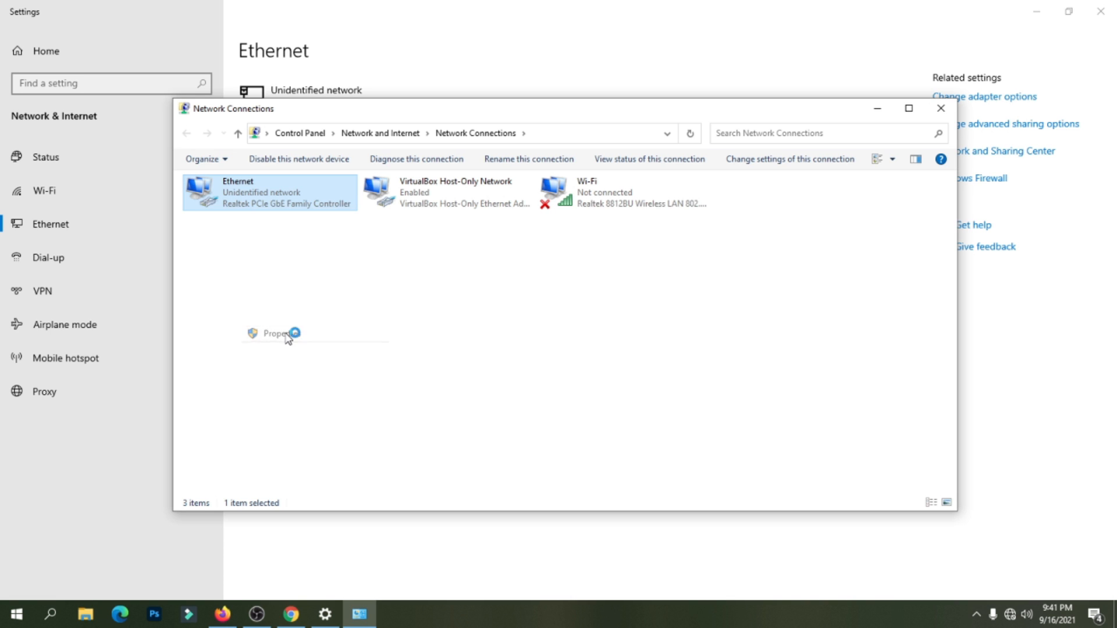
drag(327, 182, 583, 136)
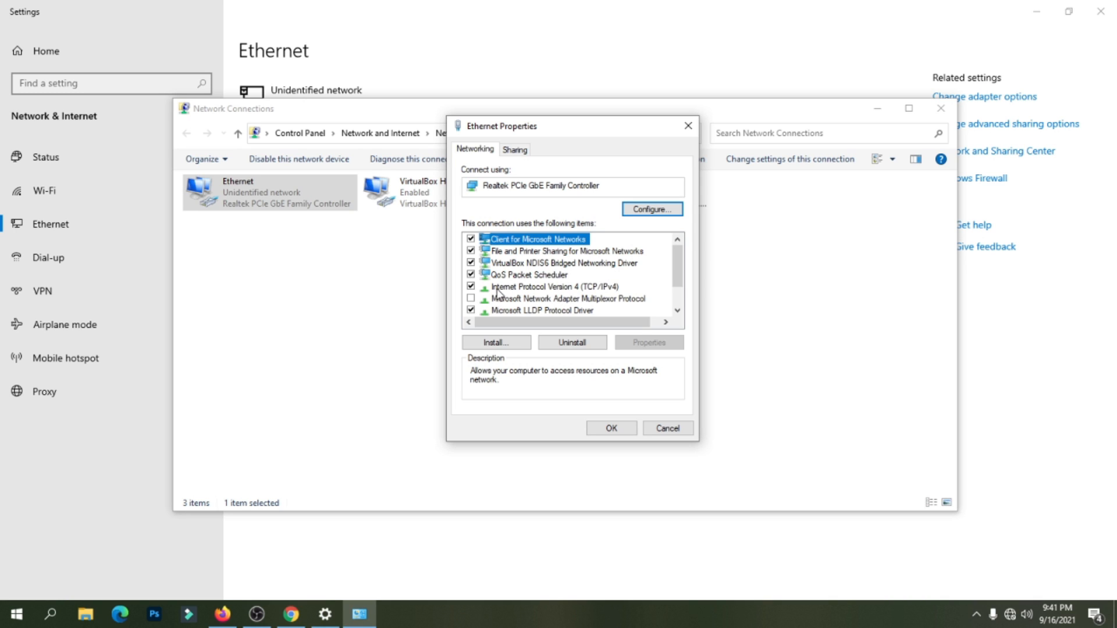
Set TCP/IPv4 to static address 192.168.0.1 with subnet mask 255.255.255.0.
click(521, 288)
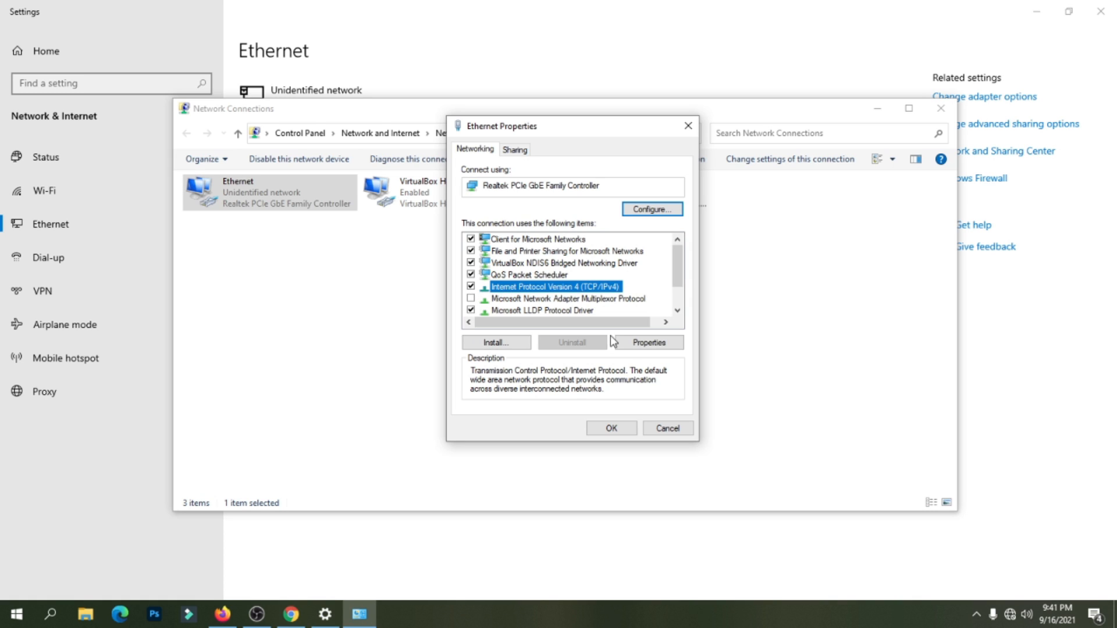
click(650, 343)
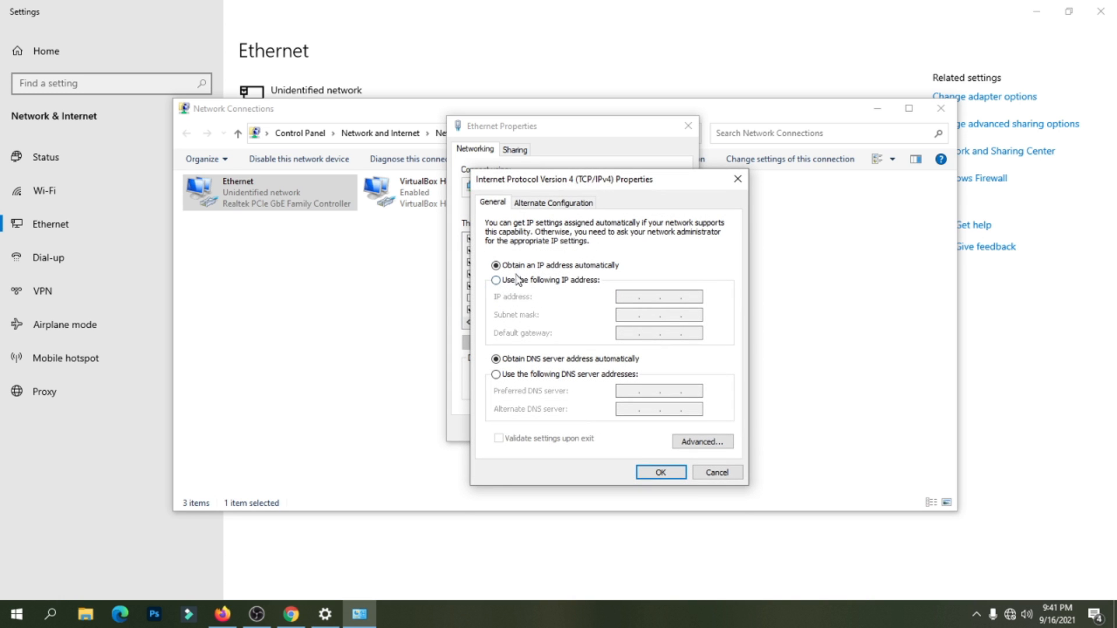
click(496, 280)
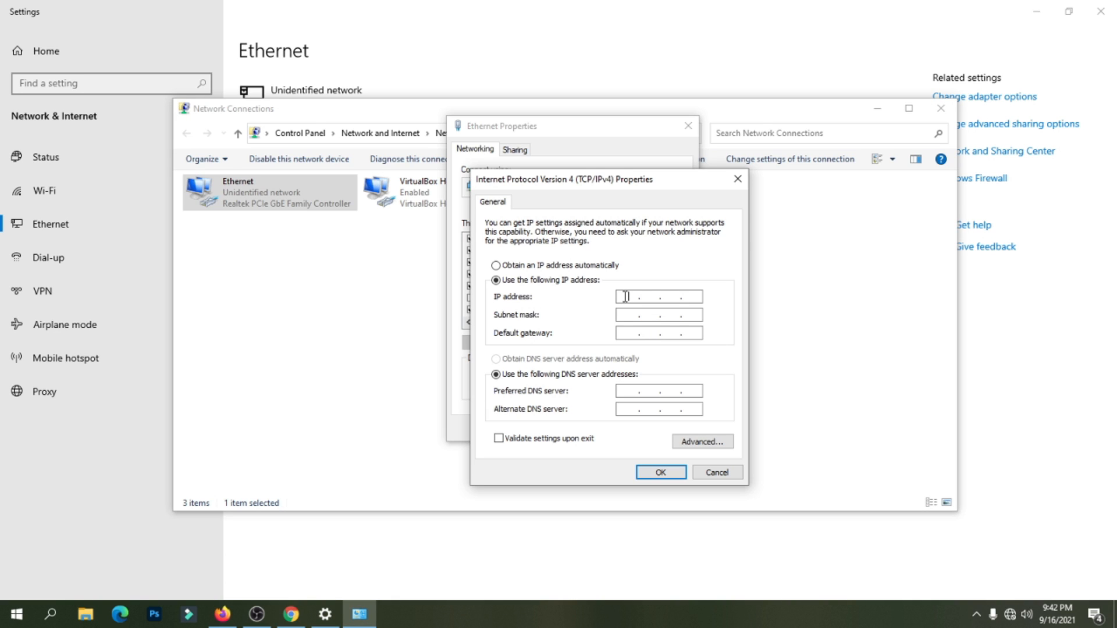
text(192 . 168 . 0)
text(000)
key(BackSpace)
text(1)
click(628, 313)
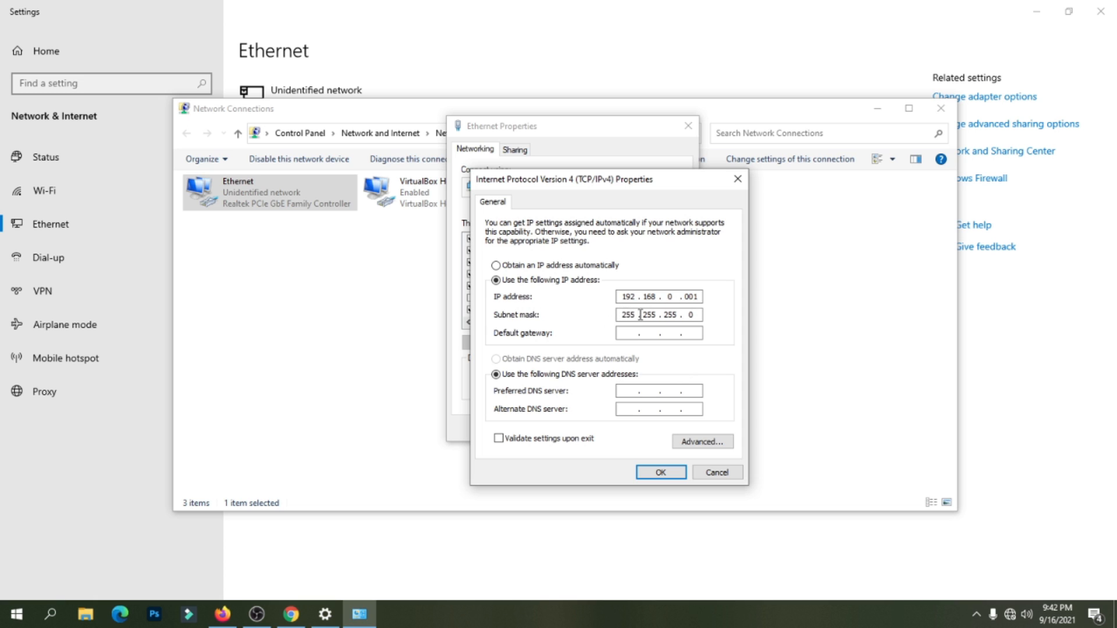
click(656, 474)
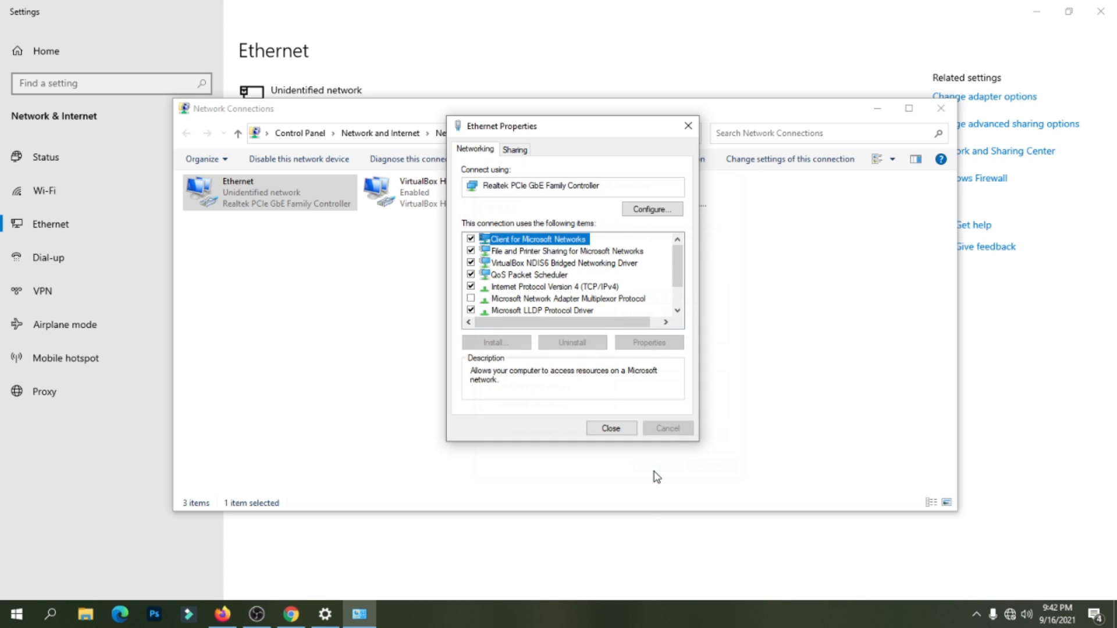
Close Ethernet Properties and minimize the Network Connections and Settings windows.
click(609, 429)
click(878, 109)
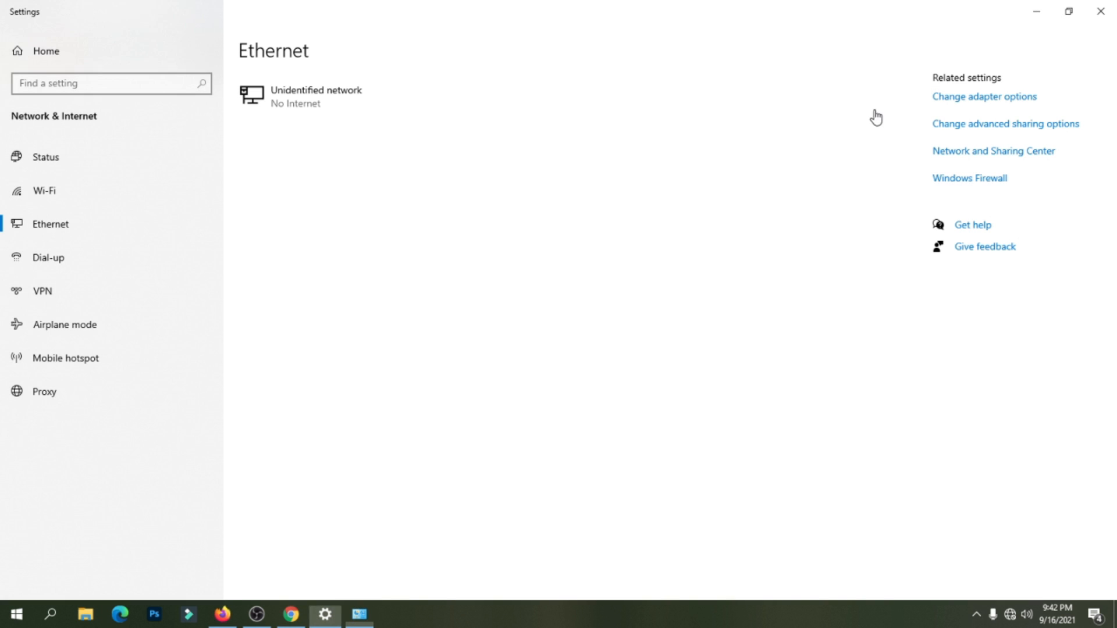
click(1036, 11)
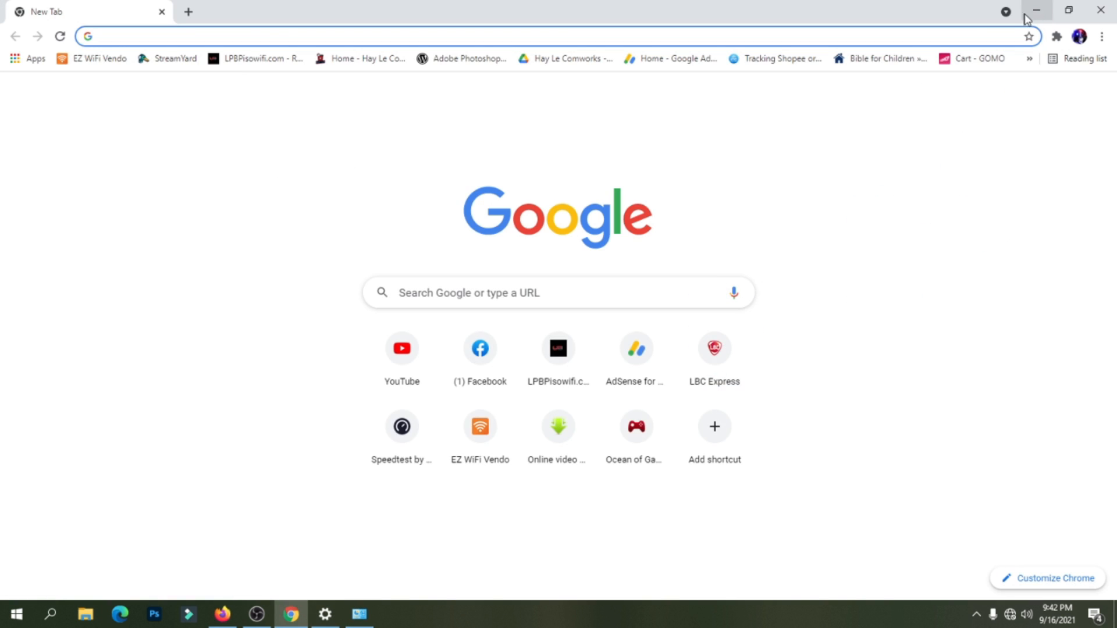
Load the access point's page at 192.168.0.254 in Chrome.
click(251, 35)
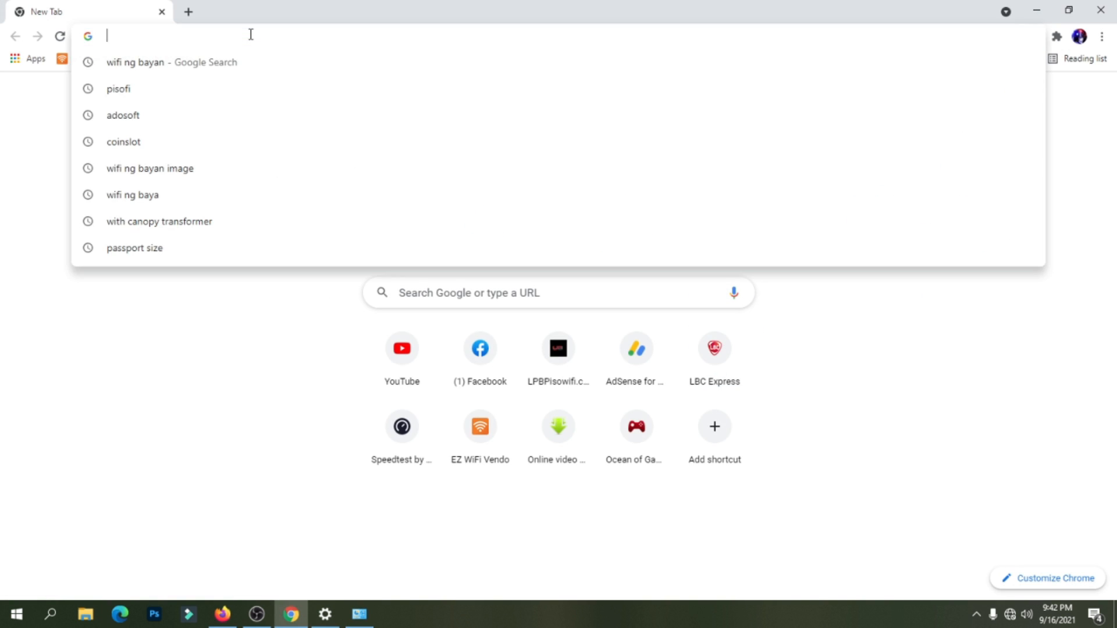
click(154, 356)
click(196, 37)
text(192.168.0.254)
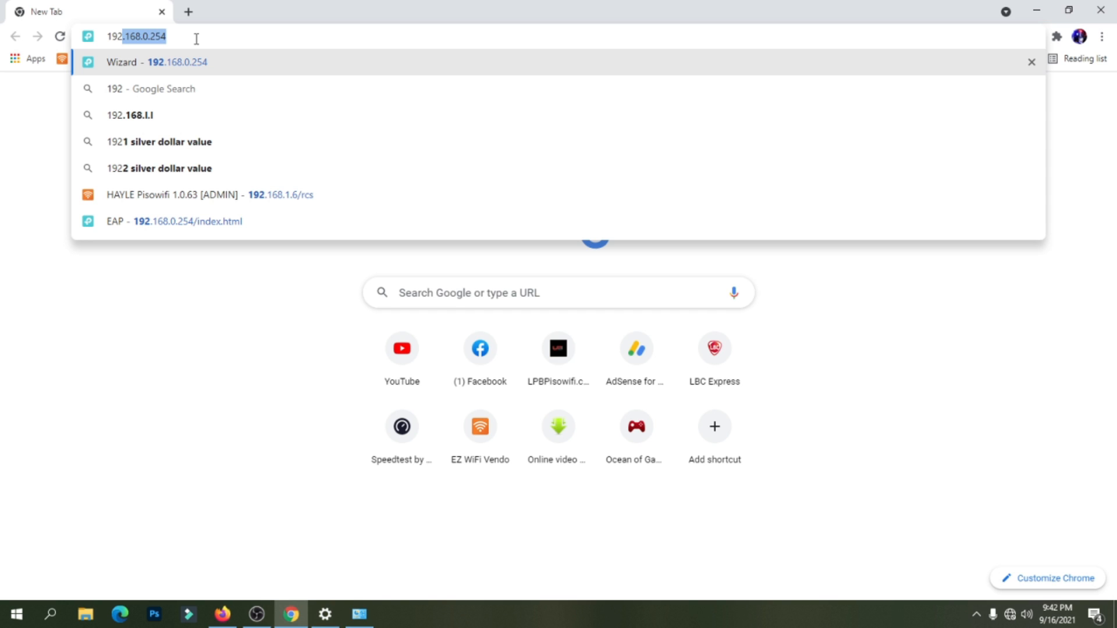
key(Return)
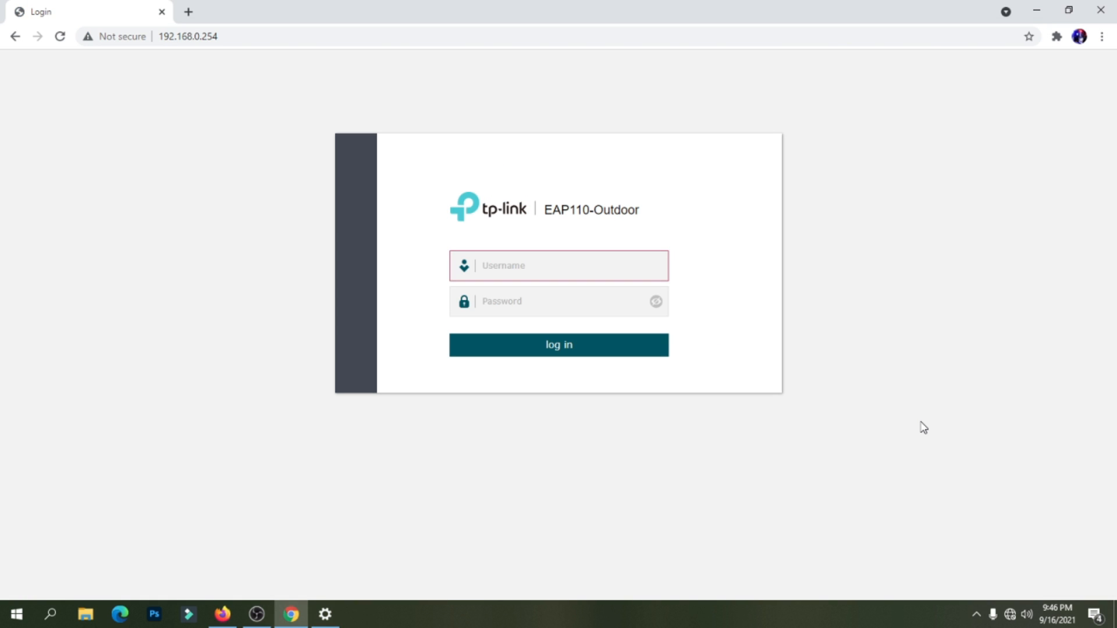
Log in with the default admin username and password, checking the password before logging in.
click(237, 36)
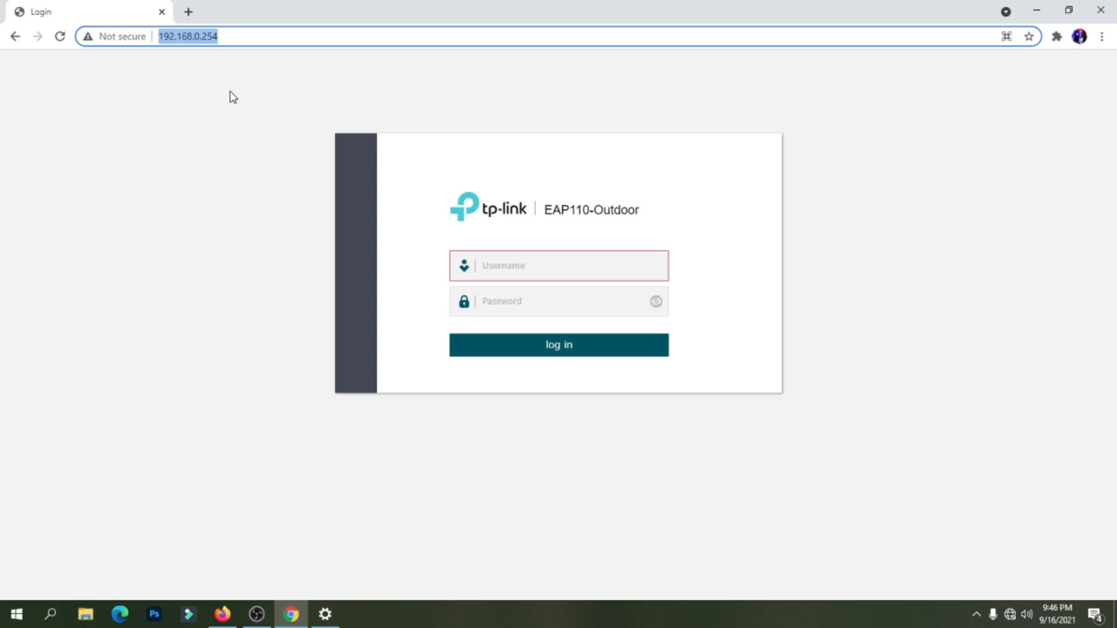
click(230, 91)
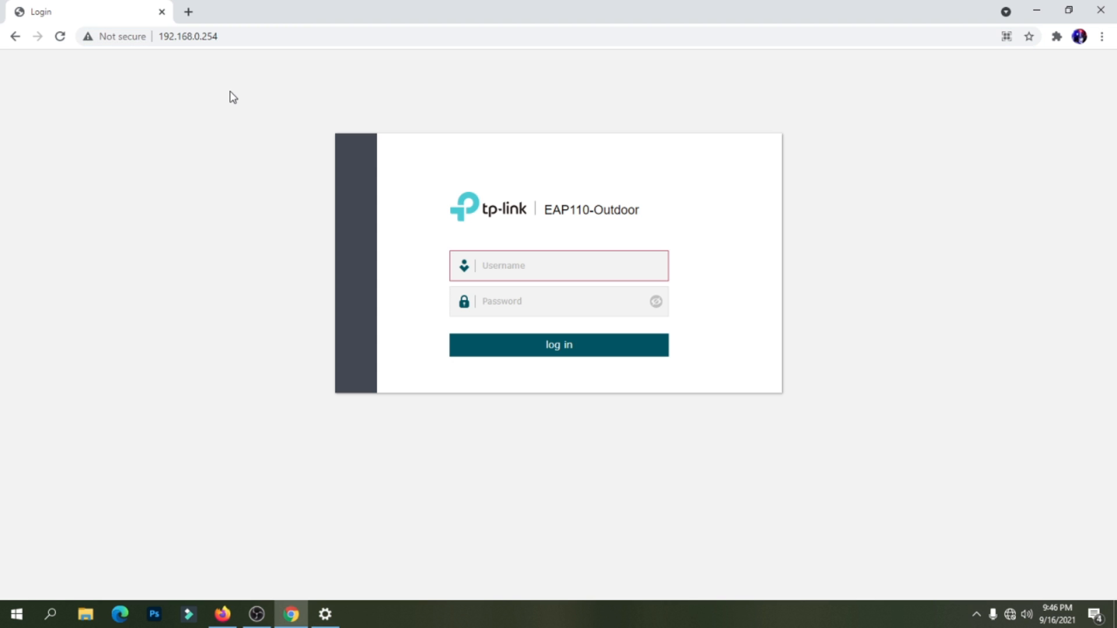
click(539, 261)
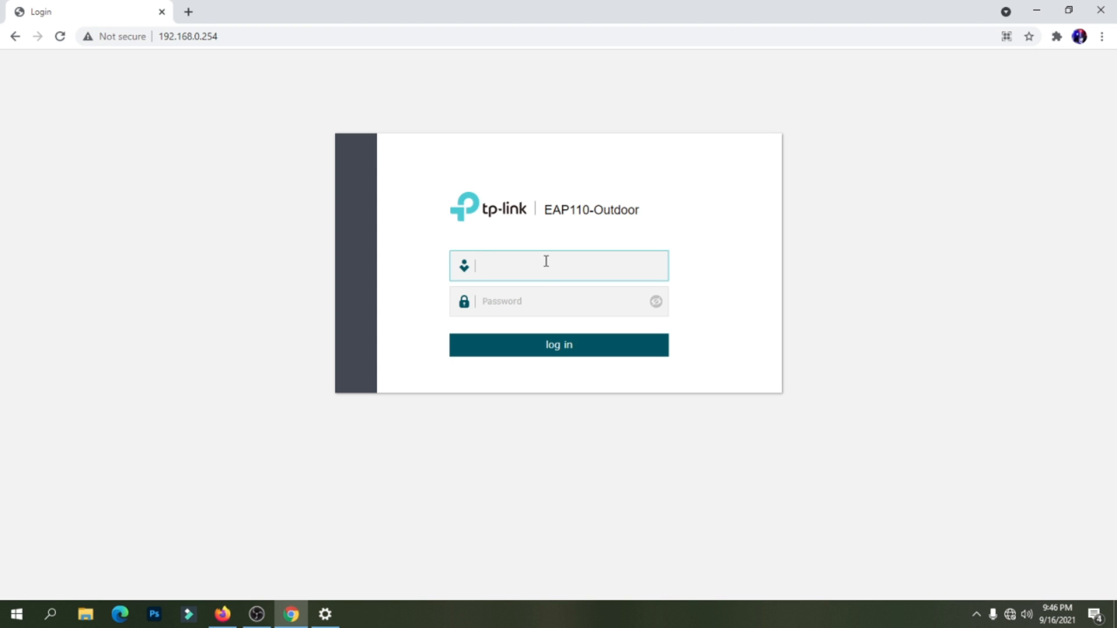
text(admin)
click(521, 302)
text(admin)
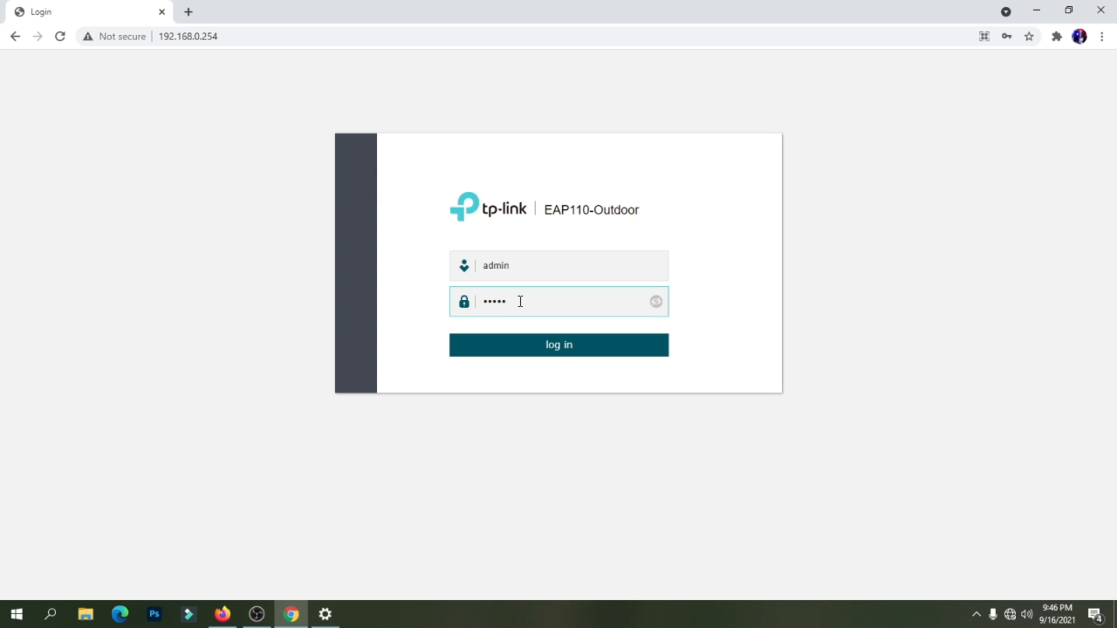
click(664, 301)
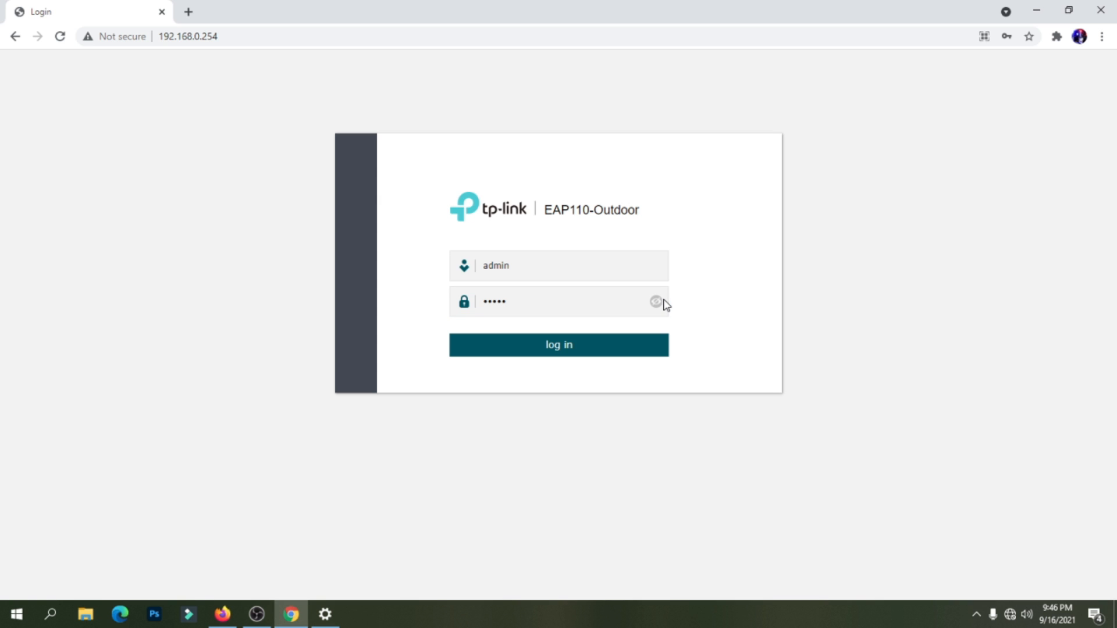
click(665, 303)
click(558, 351)
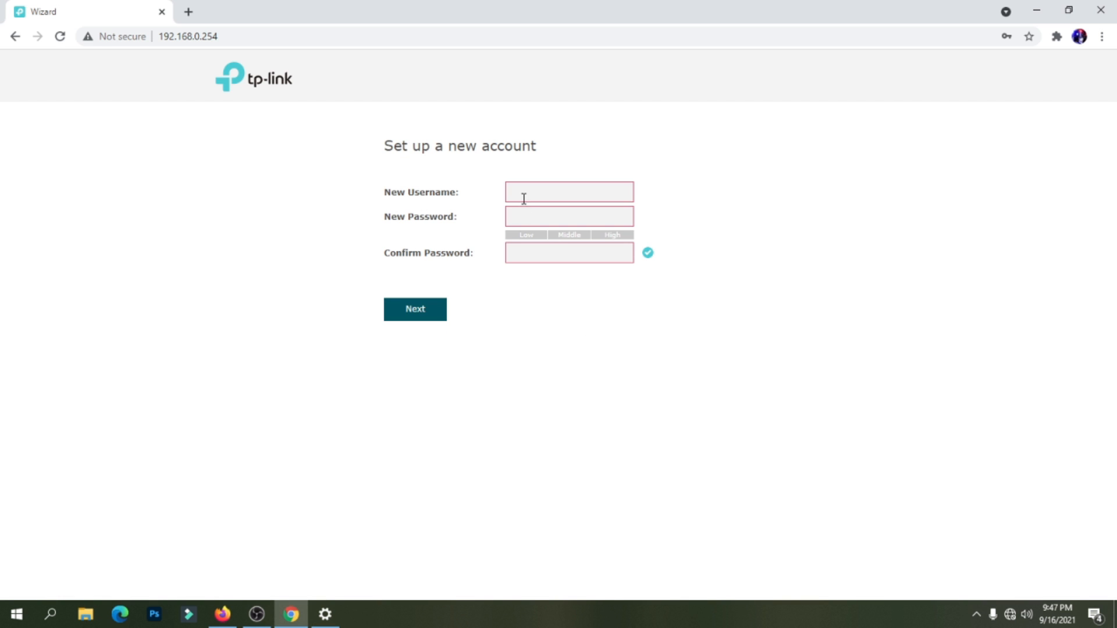
Fill in the suggested username plus a new and confirm password, then try continuing.
click(524, 193)
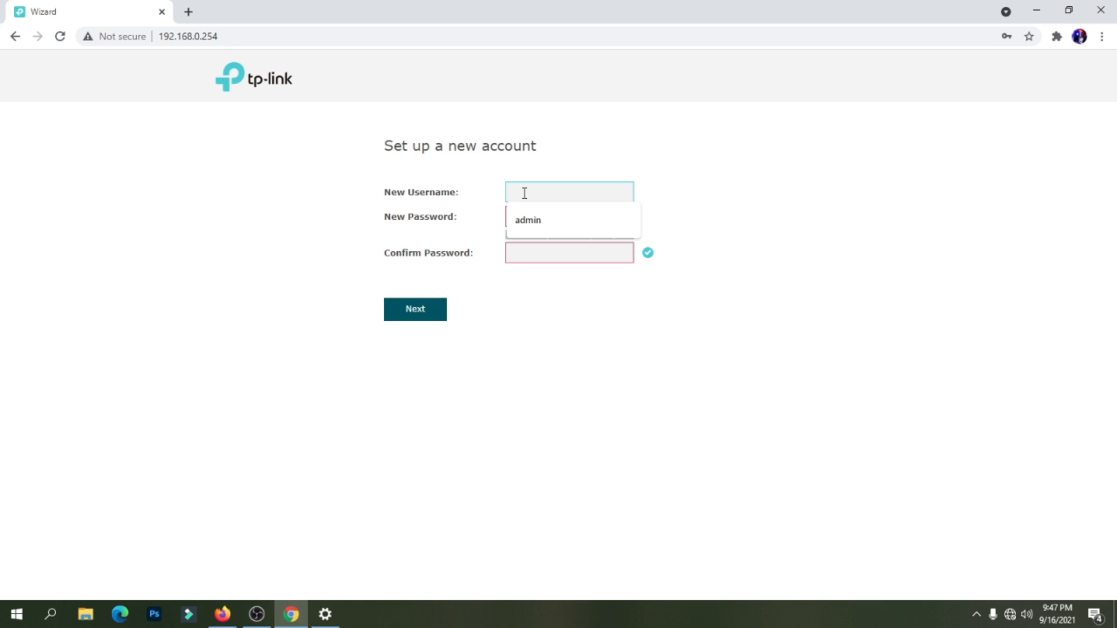
click(534, 226)
click(537, 218)
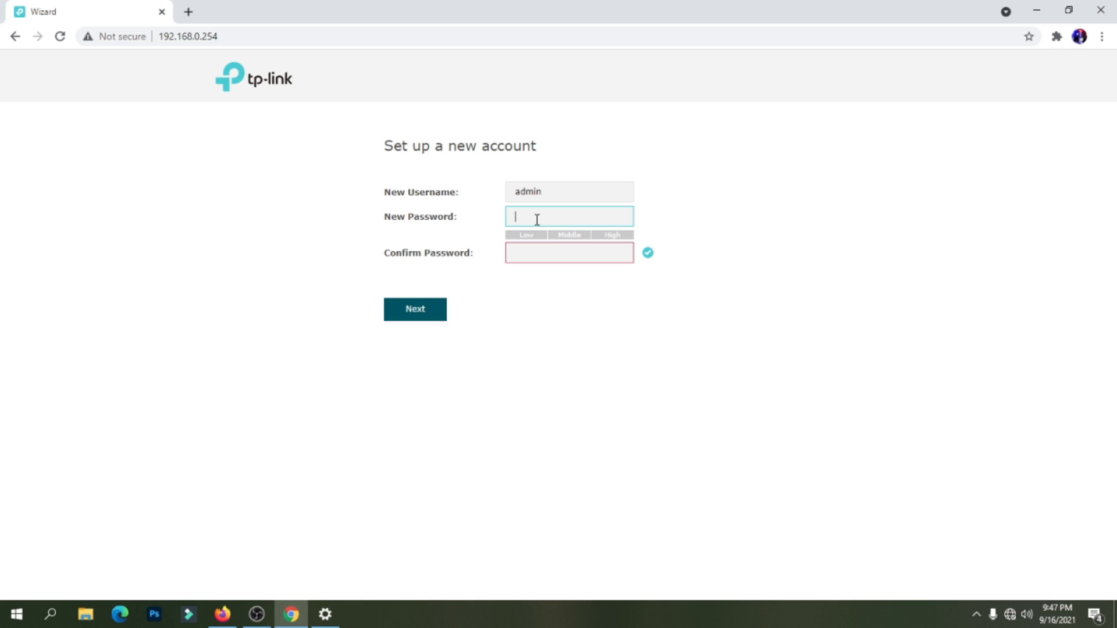
text(•••••••••••)
click(539, 250)
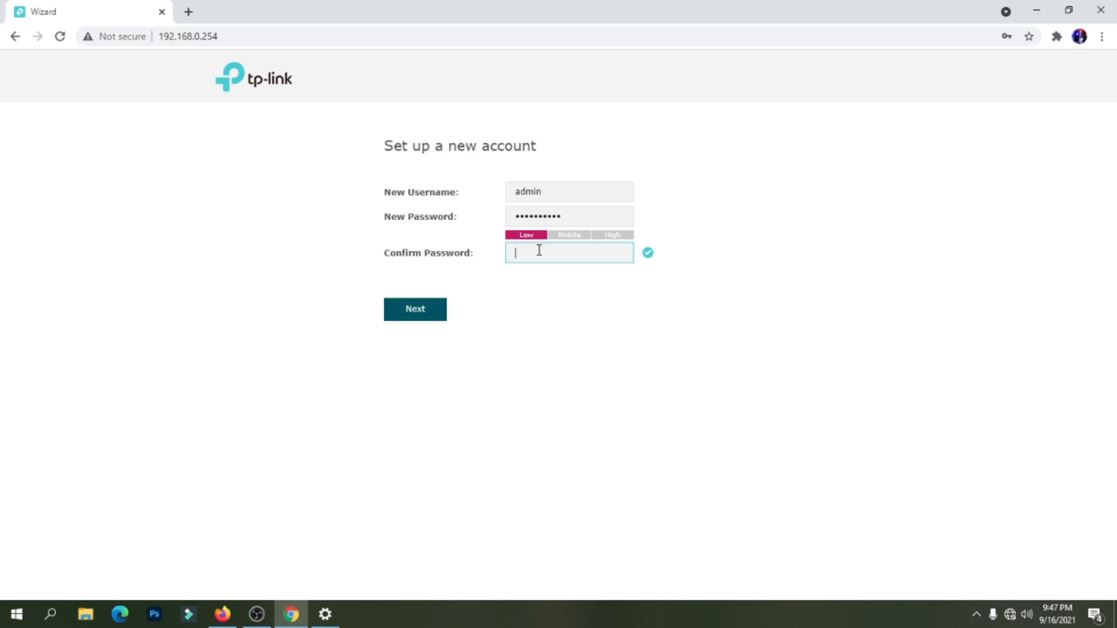
text(••••••••••)
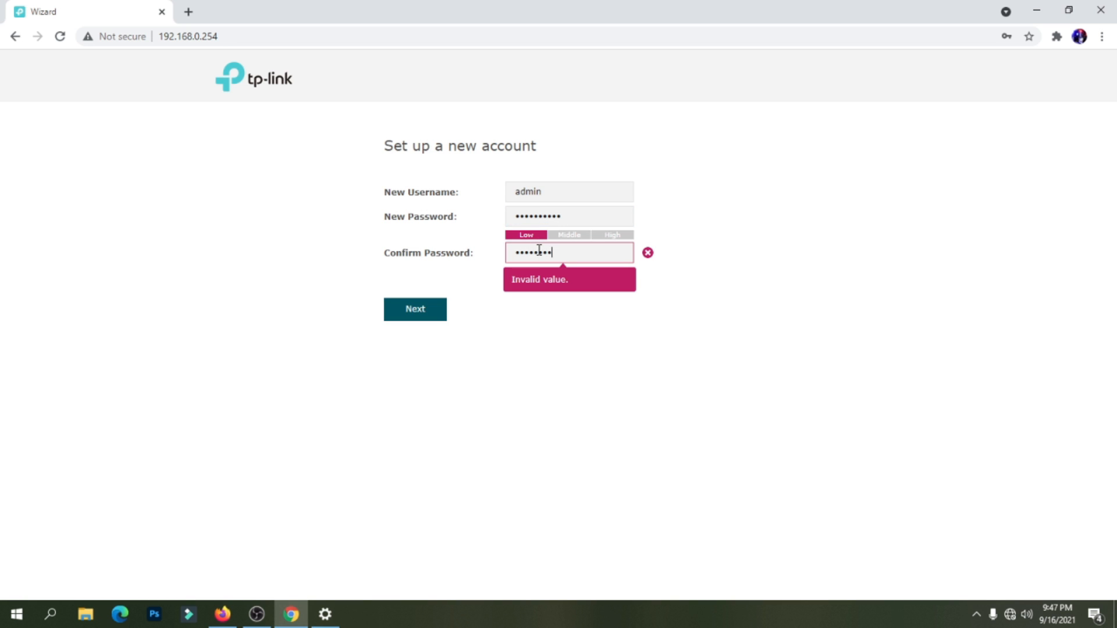
click(588, 350)
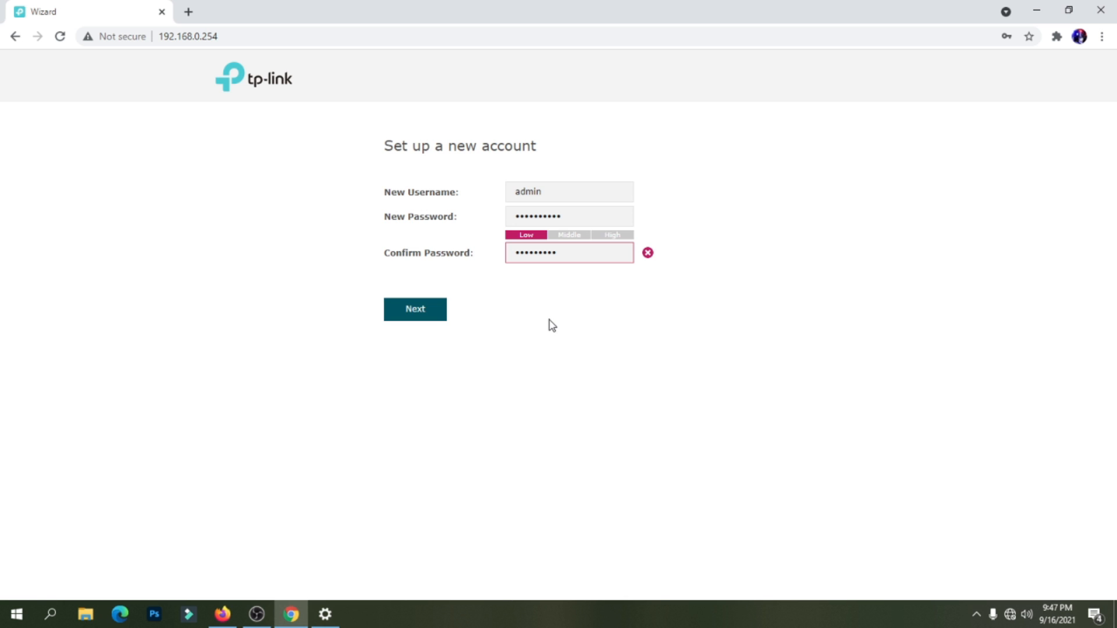
click(429, 312)
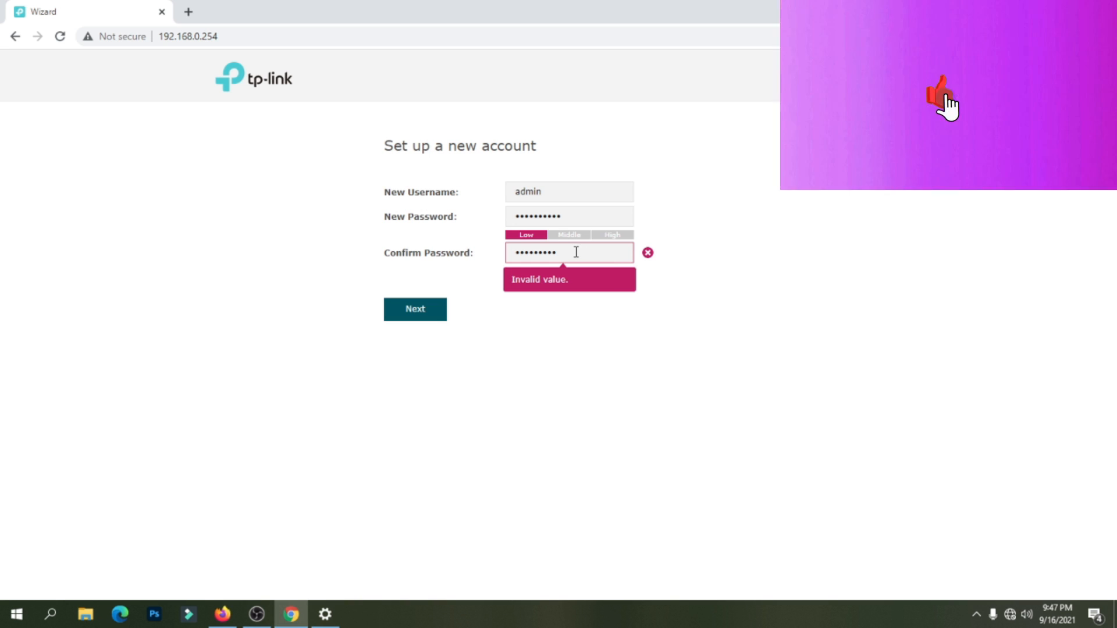
Re-enter the confirm and new passwords so they match, then continue to wireless settings.
drag(575, 252, 483, 258)
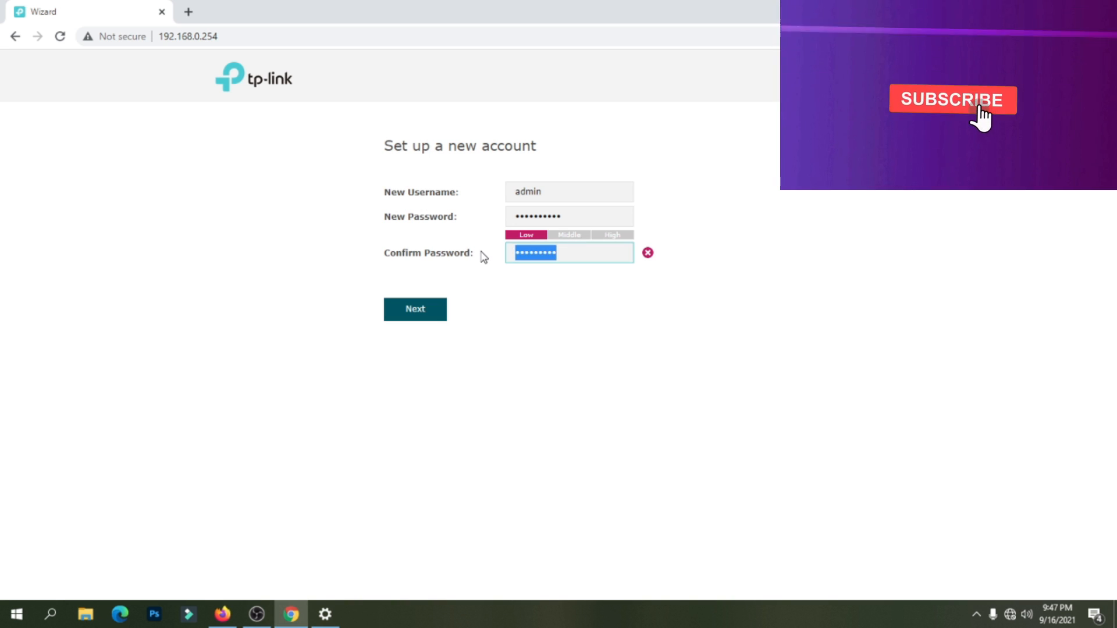
text(•••••••••)
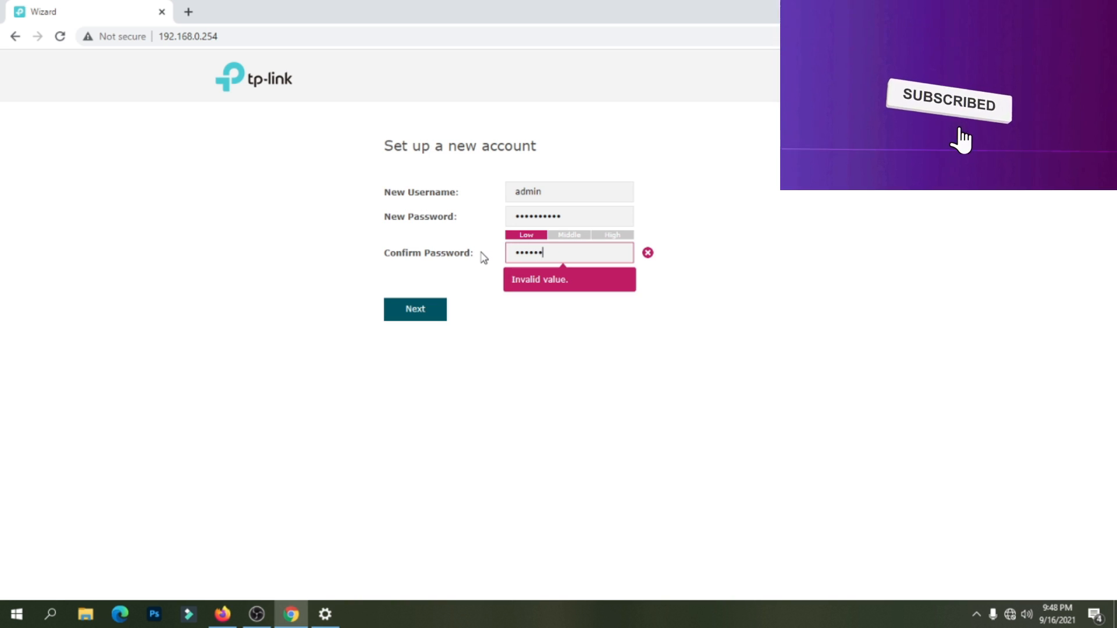
drag(576, 216, 494, 217)
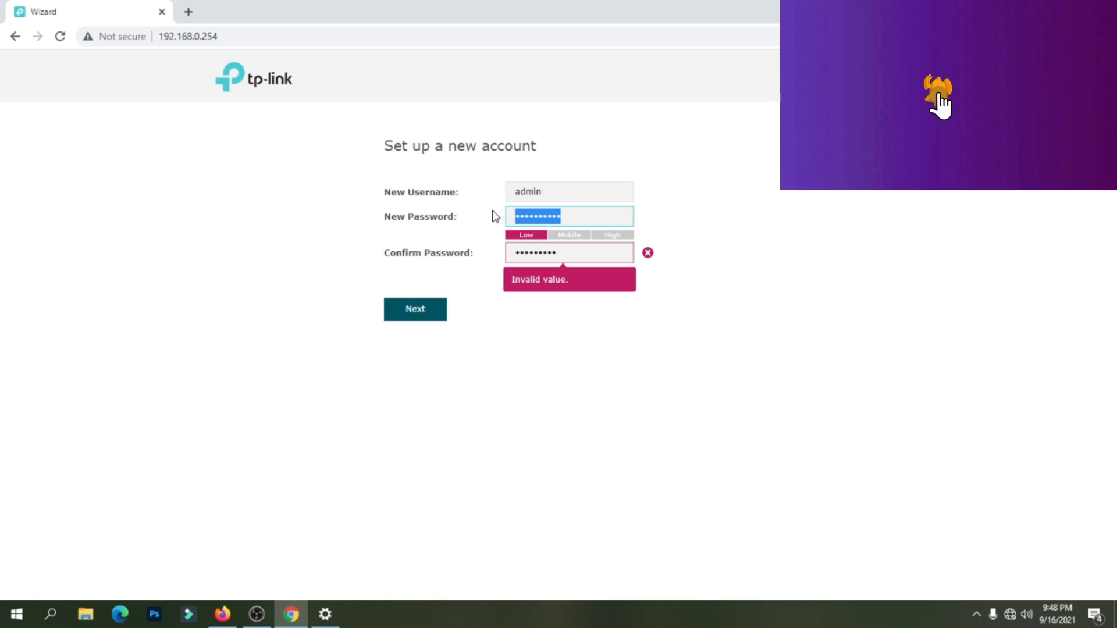
text(•••)
key(BackSpace)
key(BackSpace)
key(BackSpace)
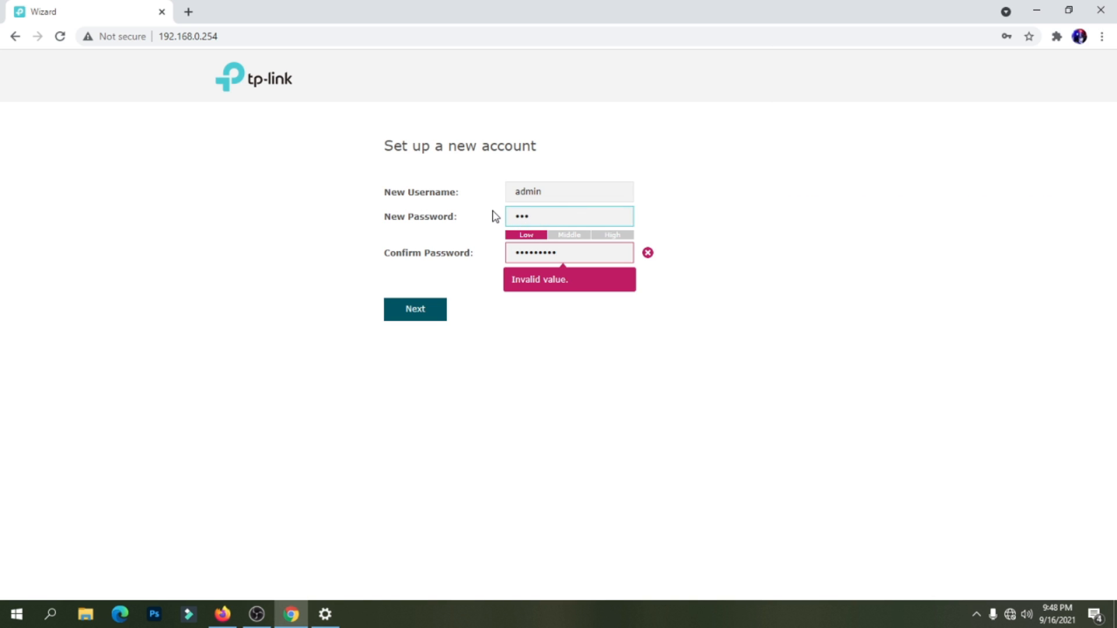
text(•••••••••)
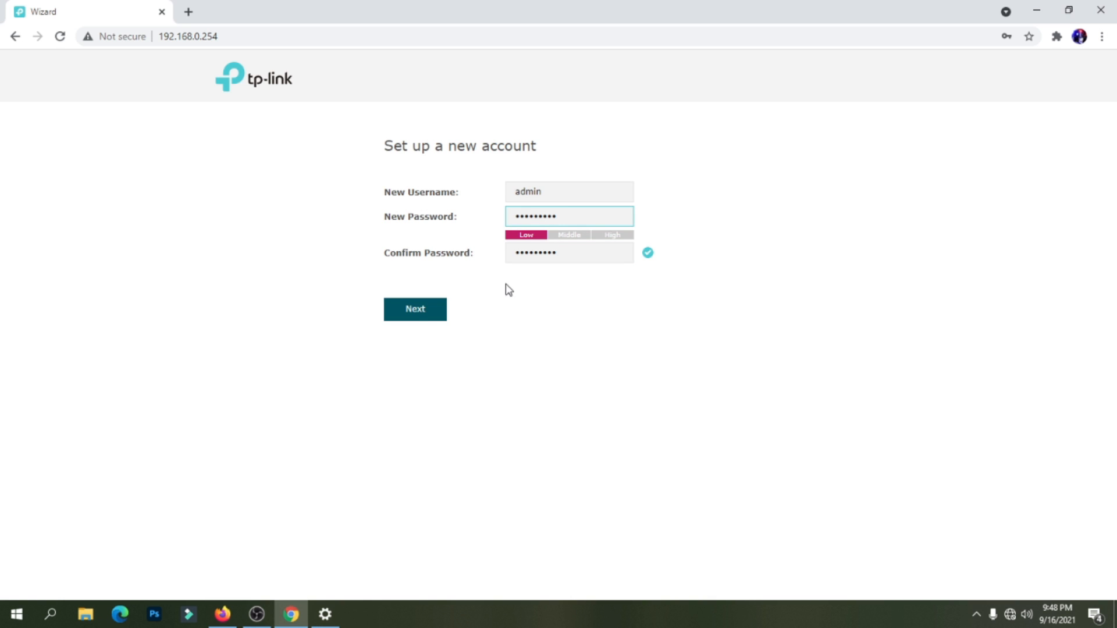
click(413, 315)
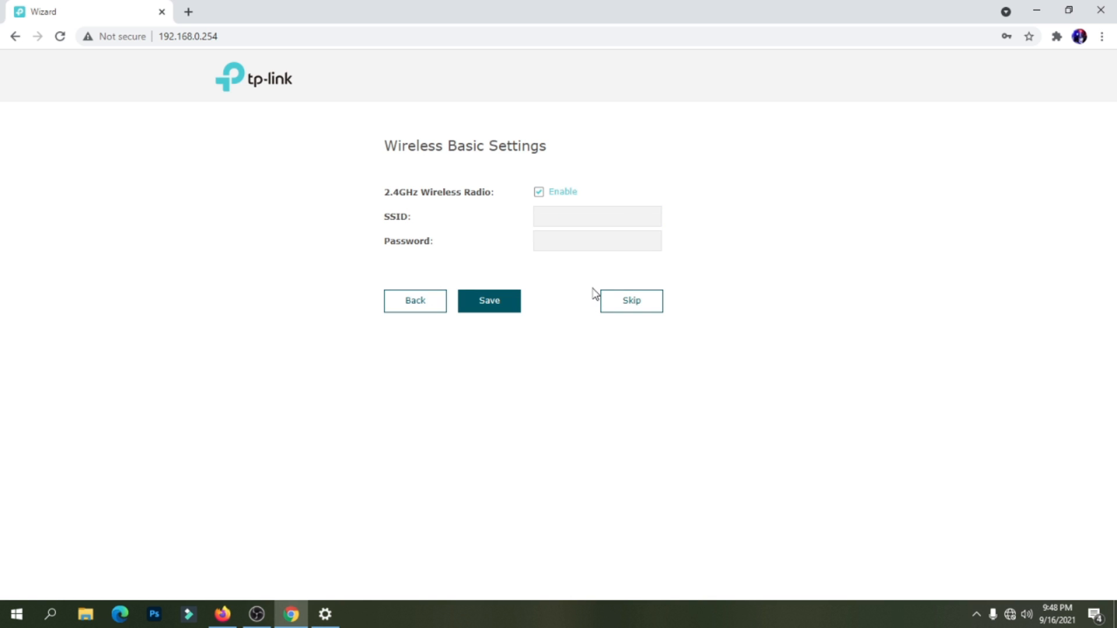
Use the suggested 2.4GHz network name with a 9-digit Wi-Fi password and save.
click(565, 218)
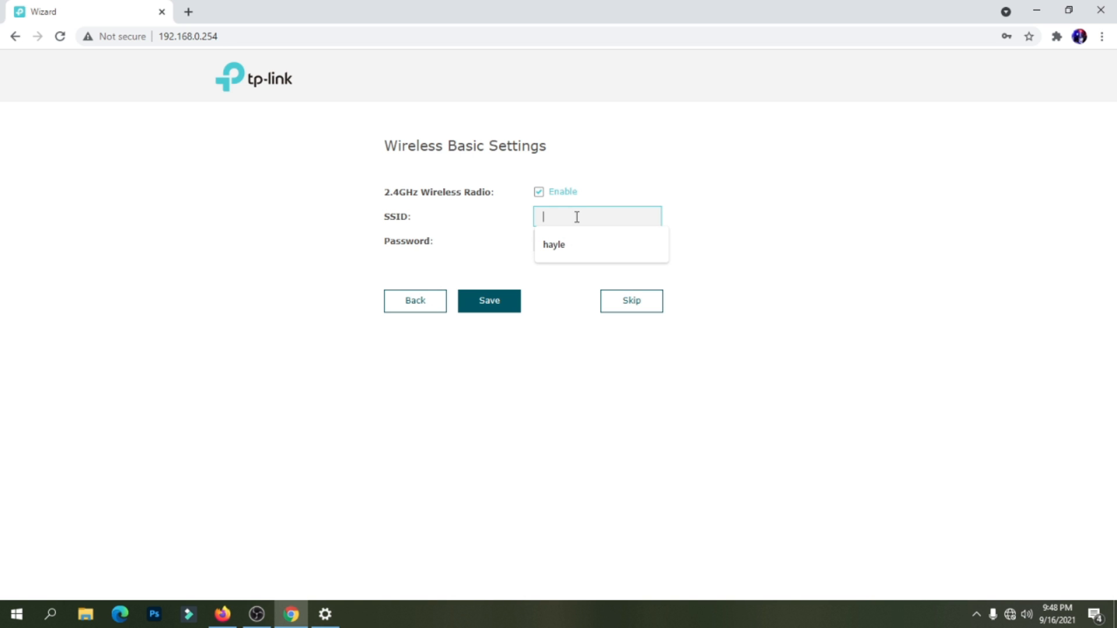
click(569, 249)
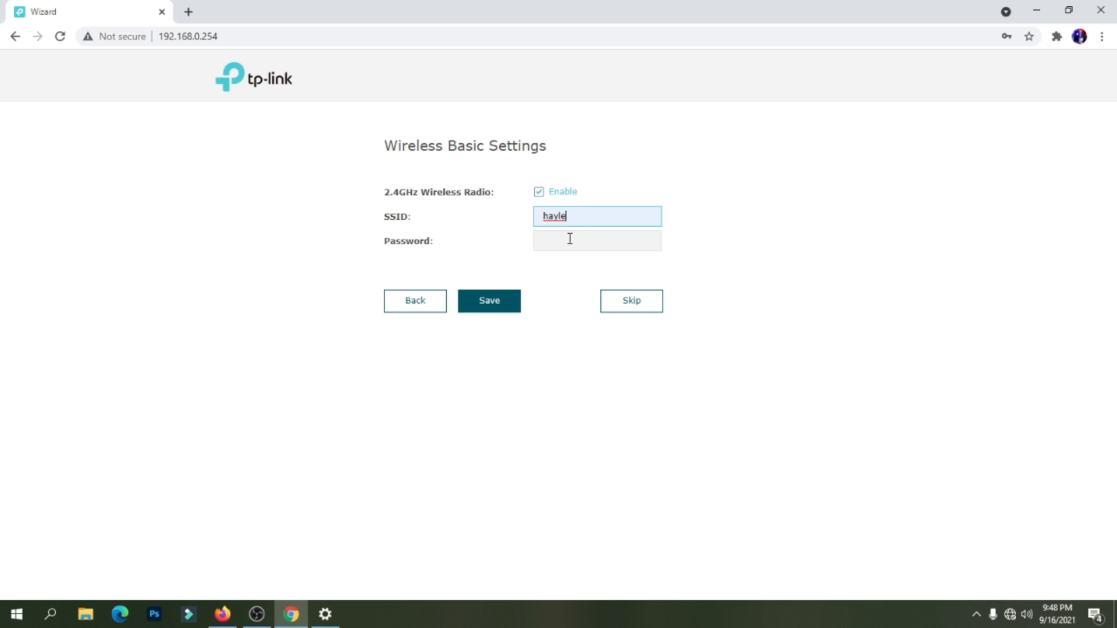
click(570, 239)
click(559, 241)
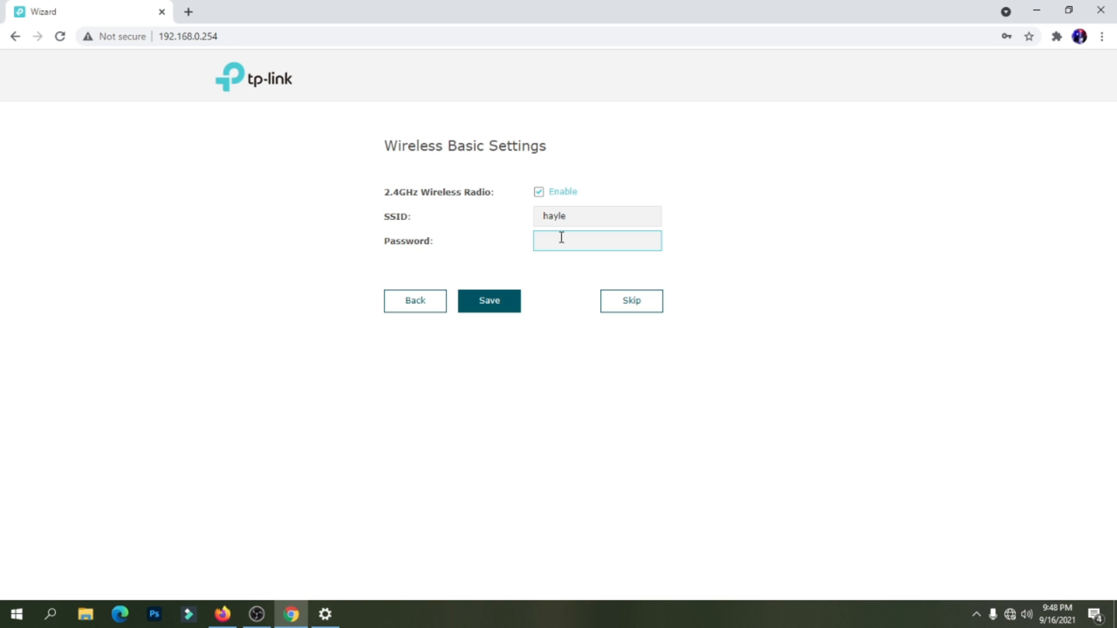
text(123)
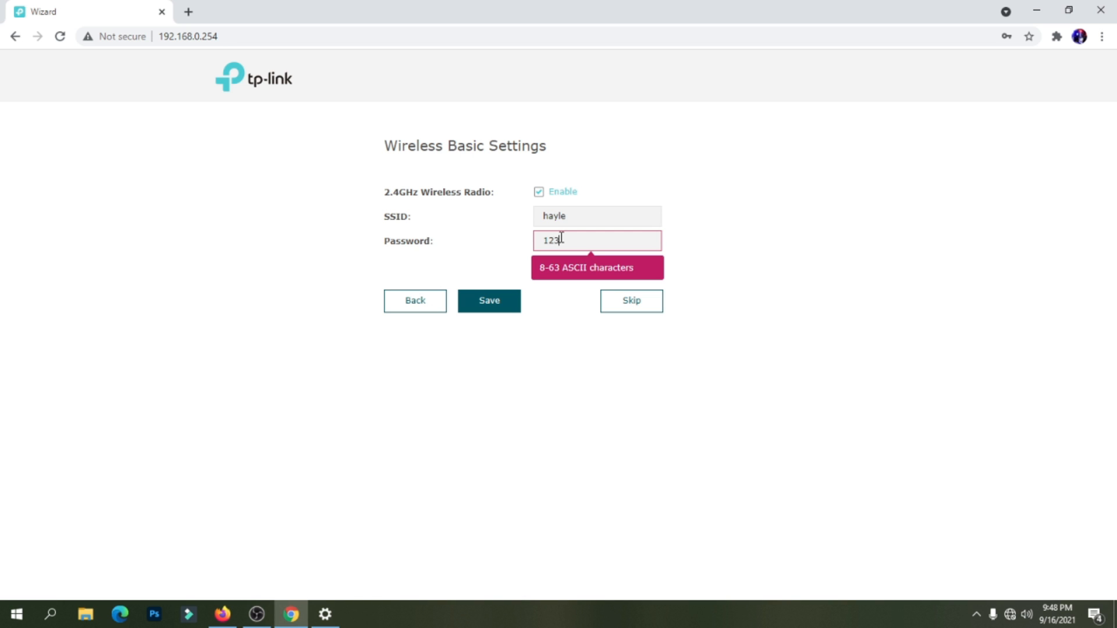
text(456789)
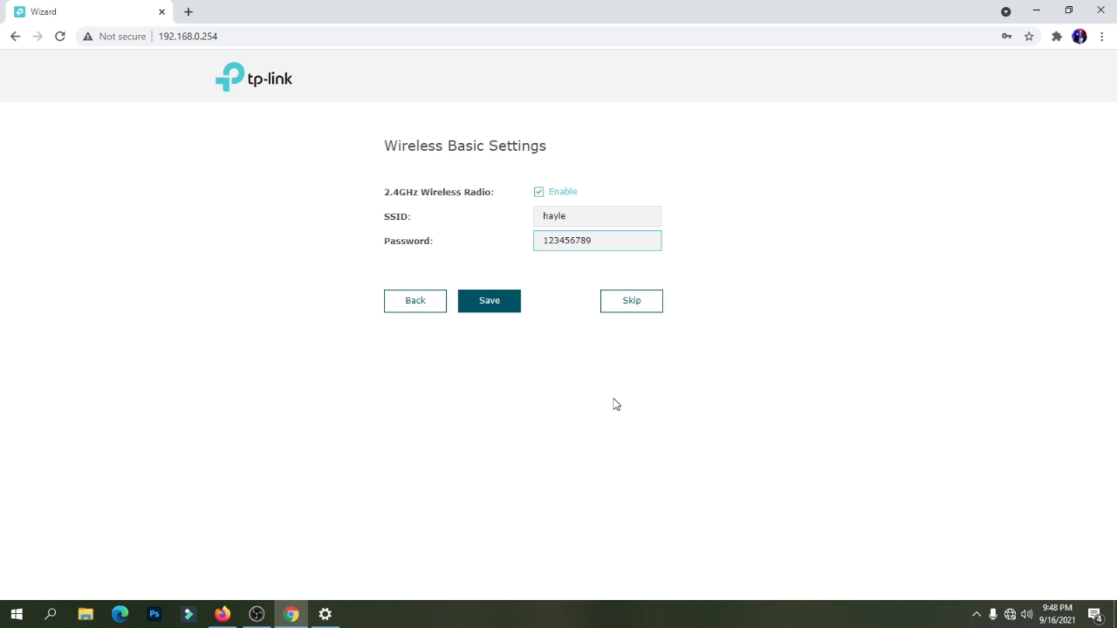
click(489, 304)
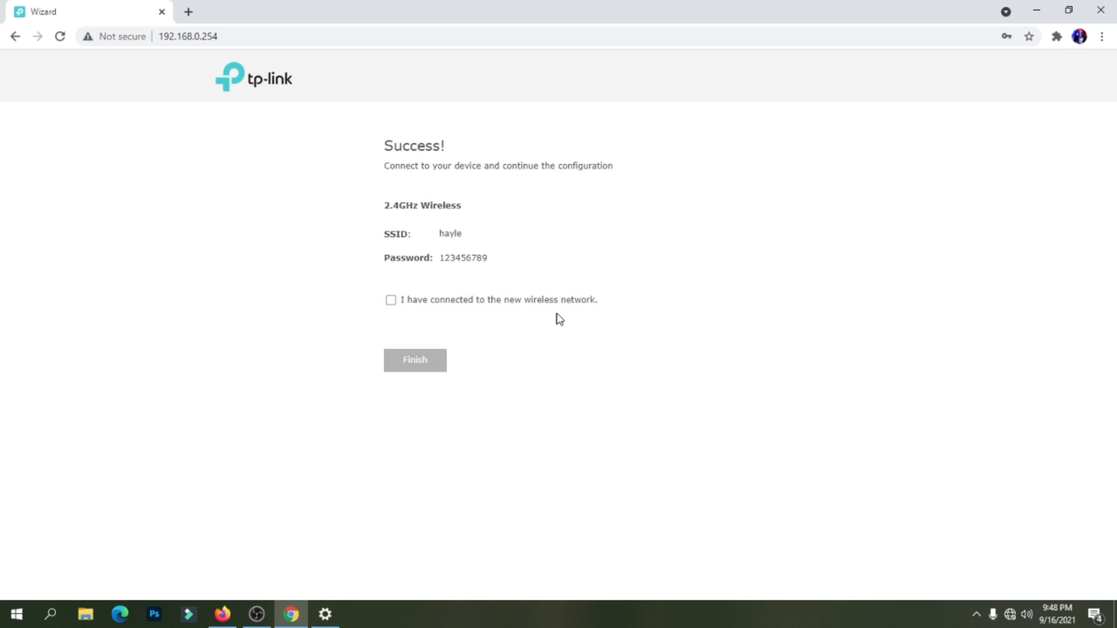
Confirm connection to the new network, finish the wizard, and go to Wireless settings.
click(390, 300)
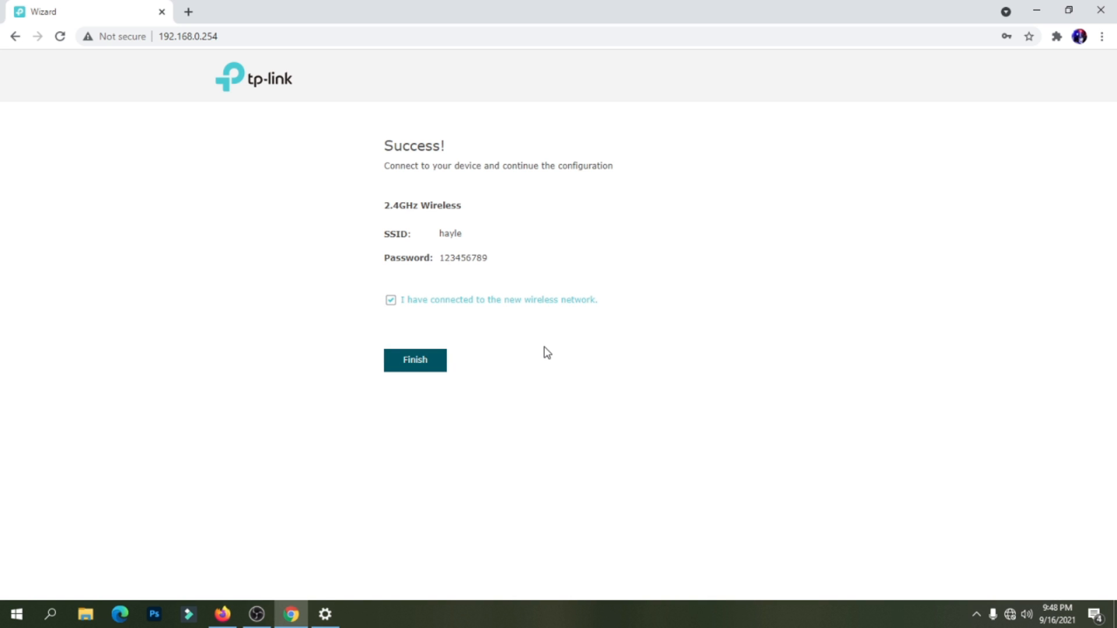
click(423, 366)
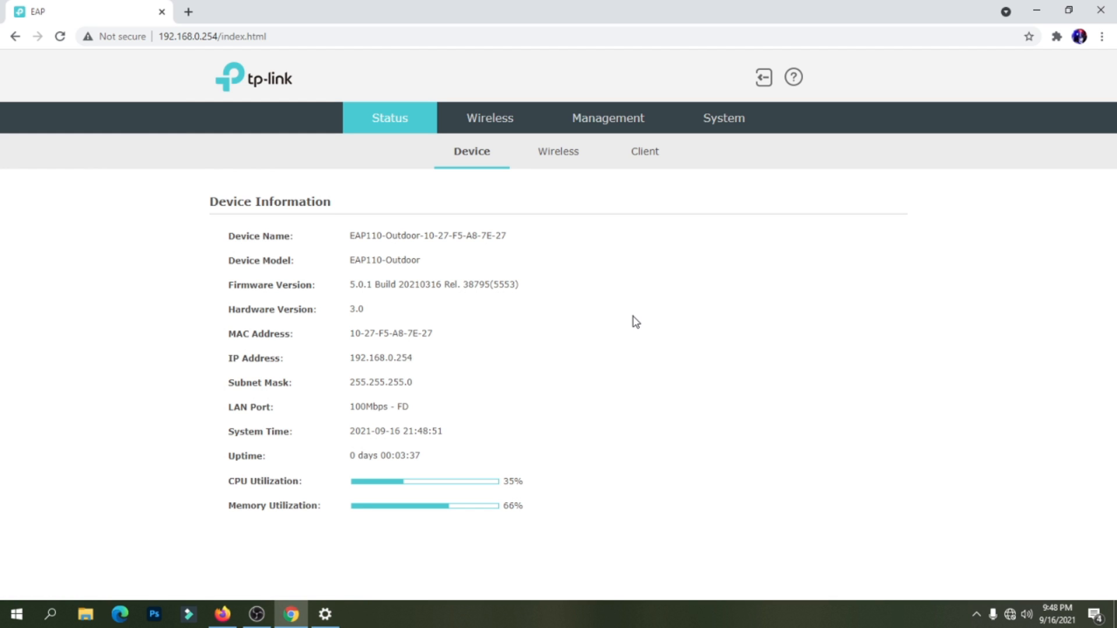
click(499, 134)
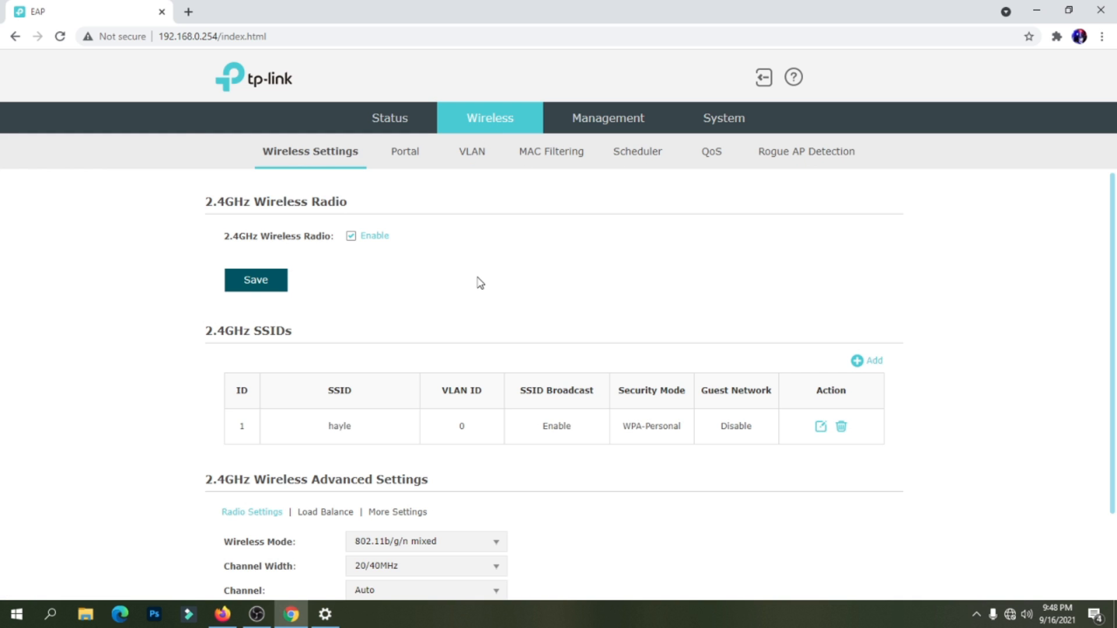
Open the edit form for 2.4GHz SSID 1.
scroll(480, 283, down, 1)
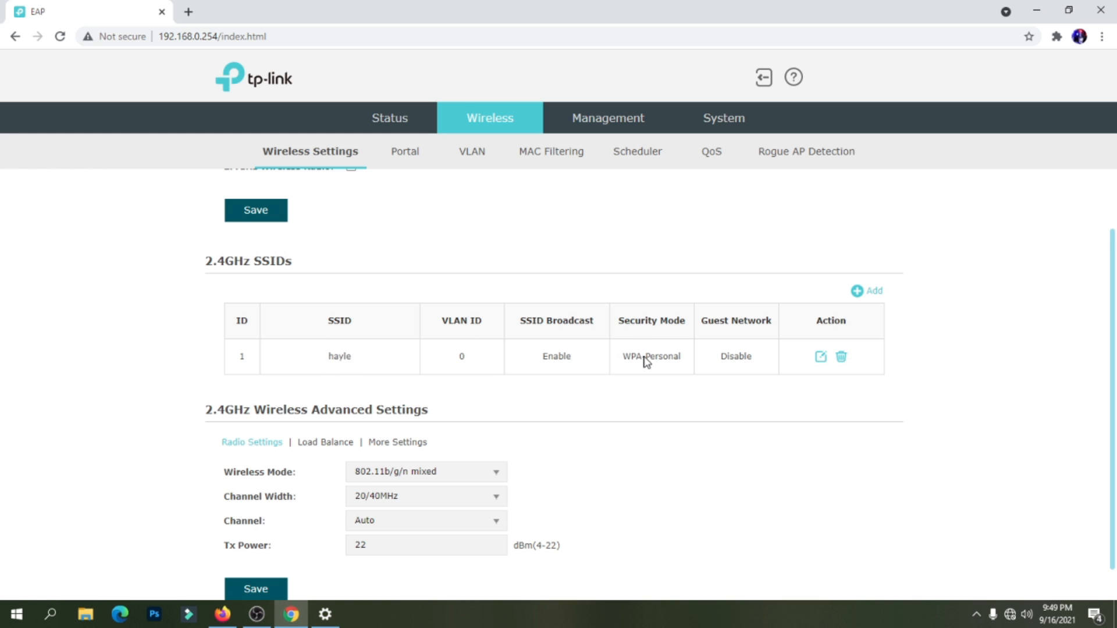
click(821, 359)
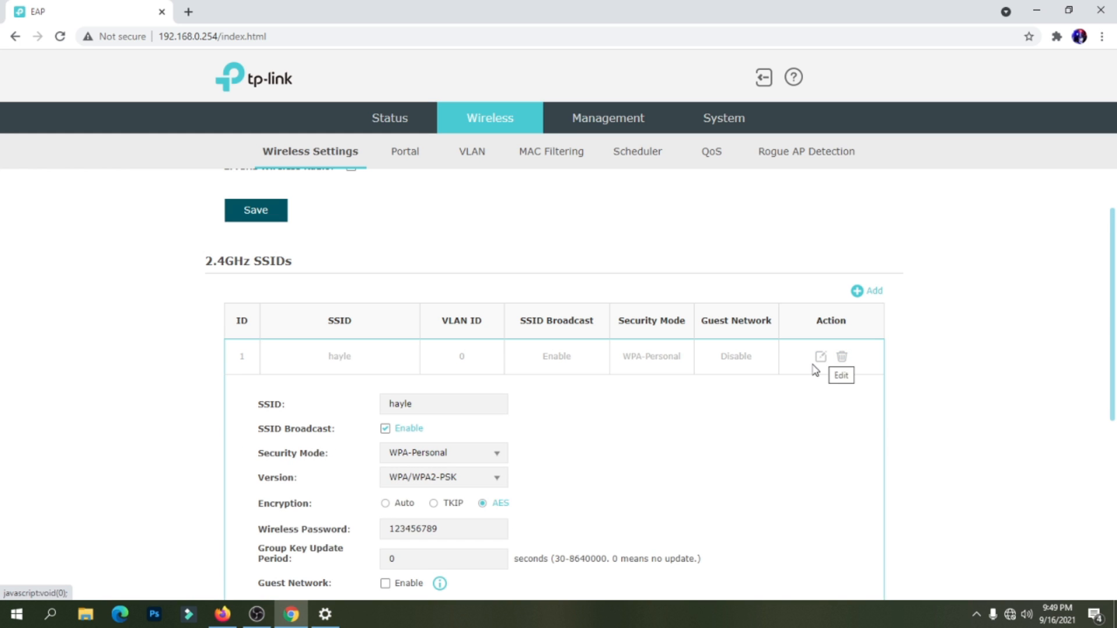
Rename the SSID to the pisowifi vendo name, set Security Mode to None, and apply.
scroll(728, 387, down, 2)
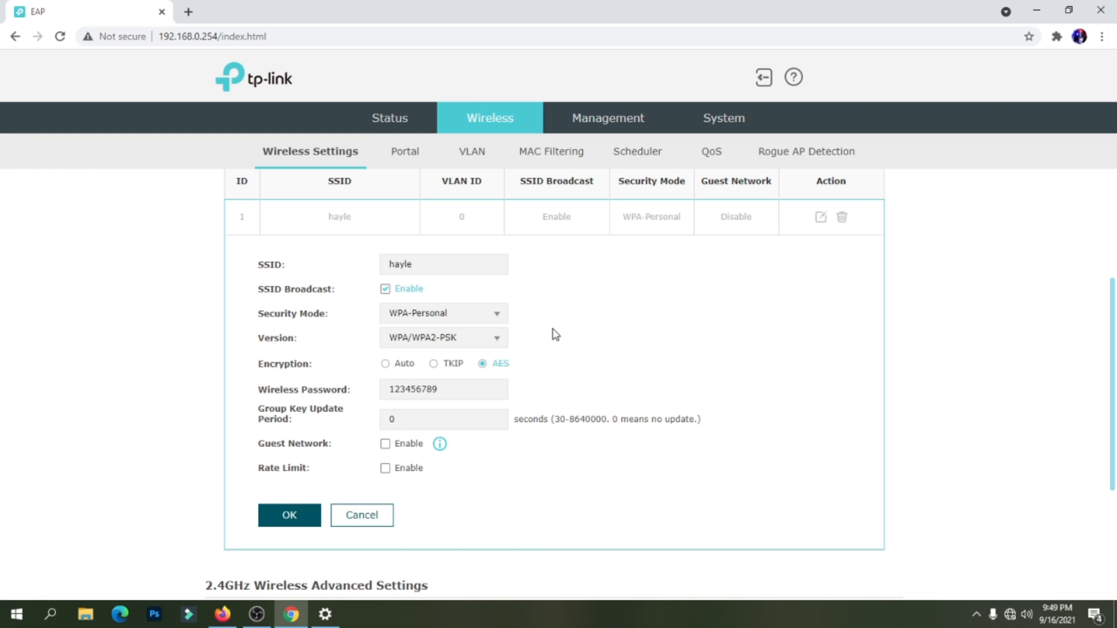
click(438, 264)
double_click(432, 265)
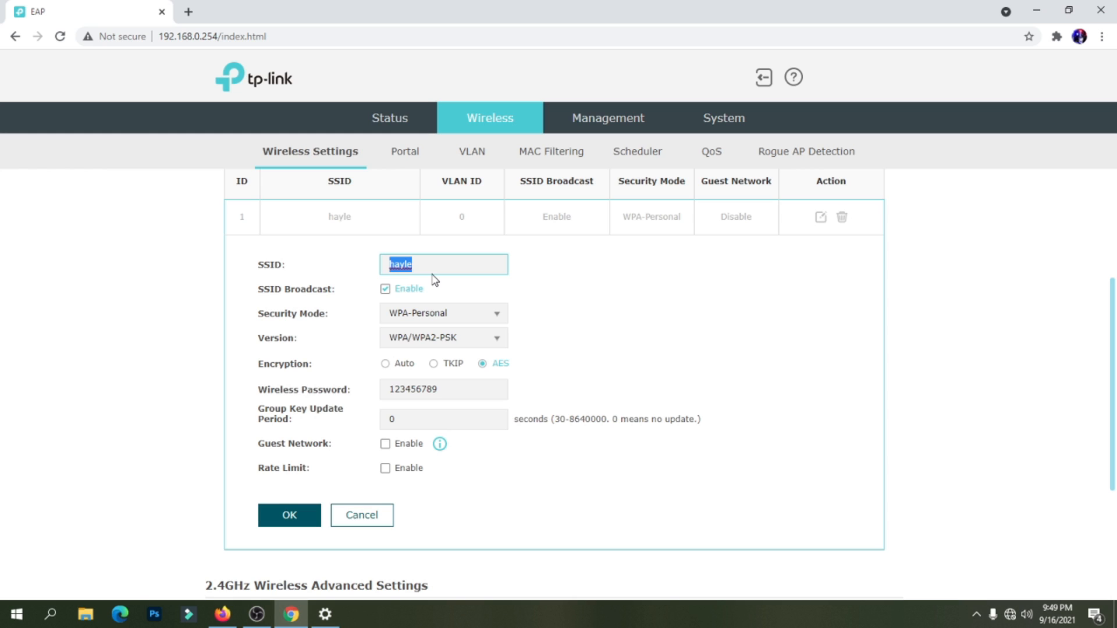
text(hayle pisowifi vendo)
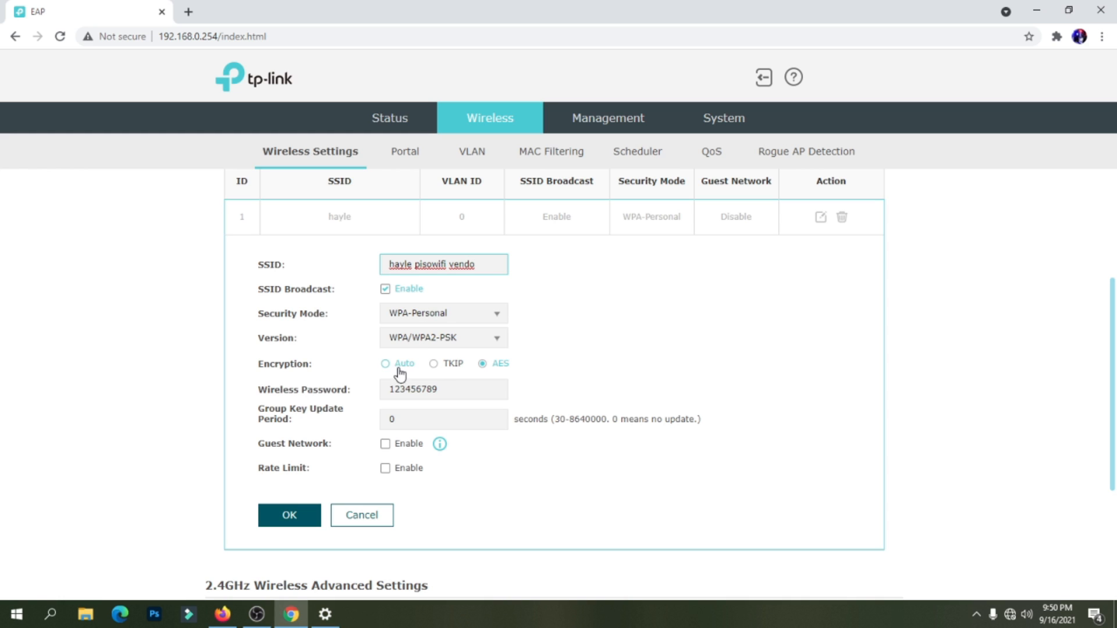
click(450, 314)
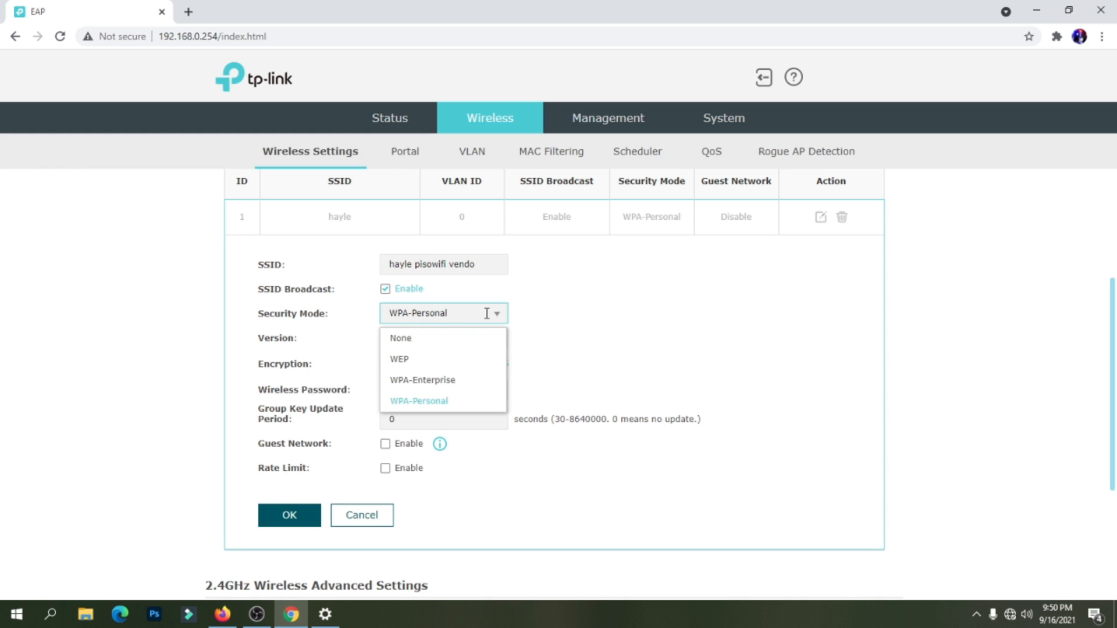
click(433, 342)
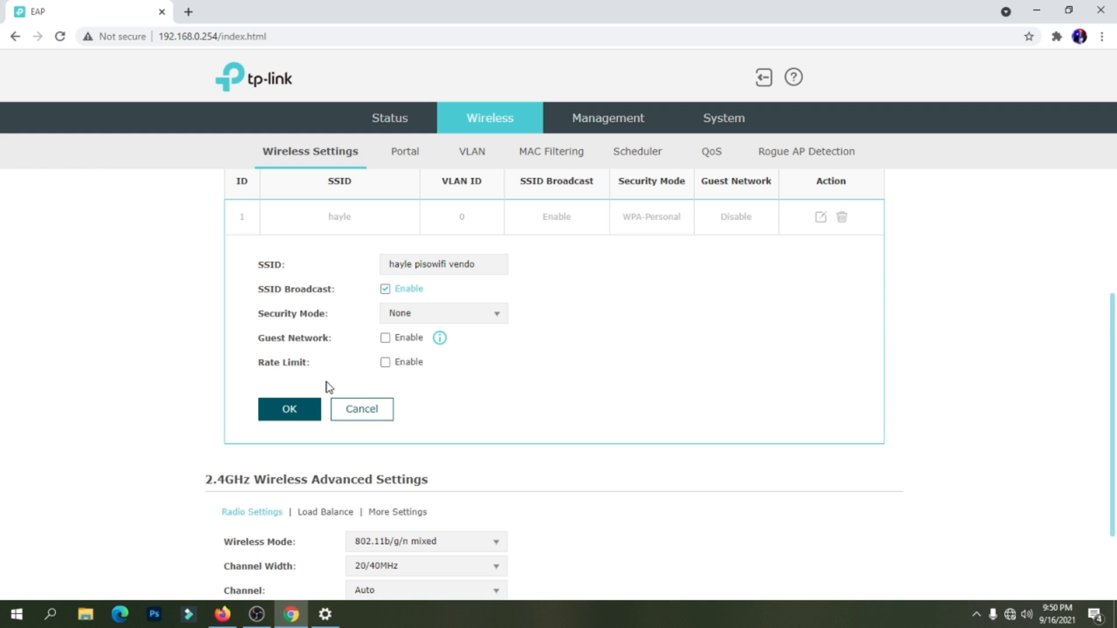
click(296, 413)
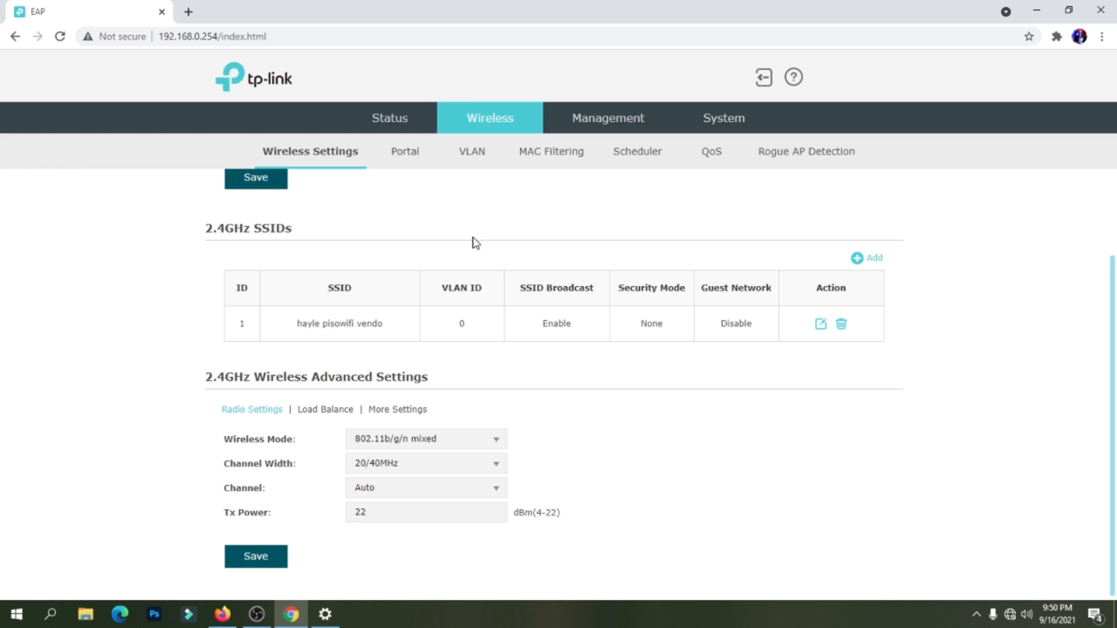
Enable VLAN for the 2.4GHz SSID with VLAN ID 13 and save.
click(472, 156)
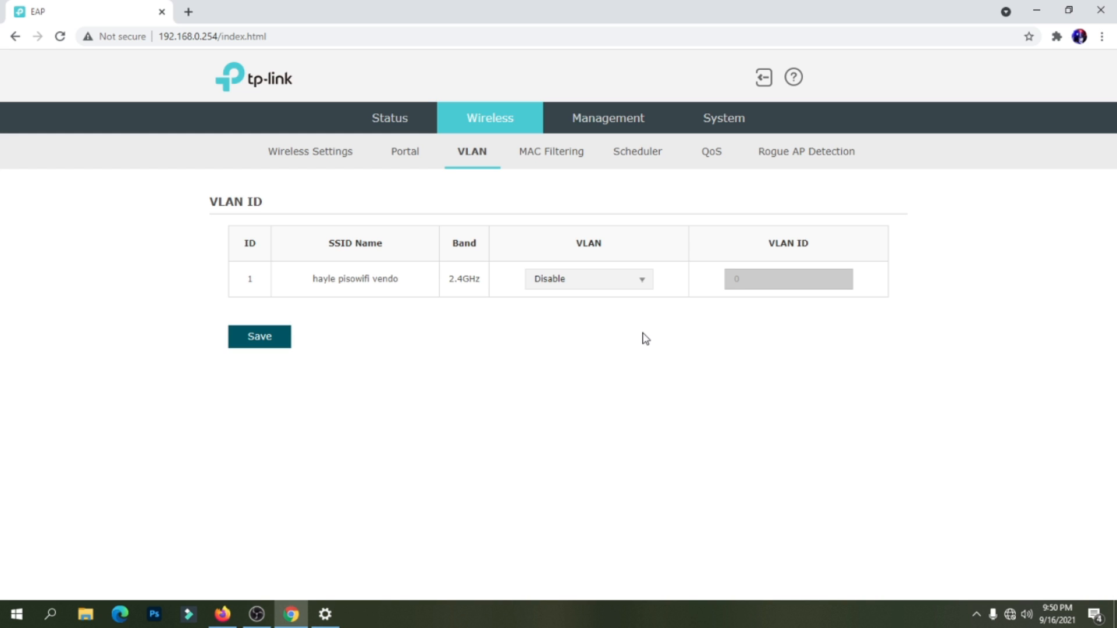
click(638, 285)
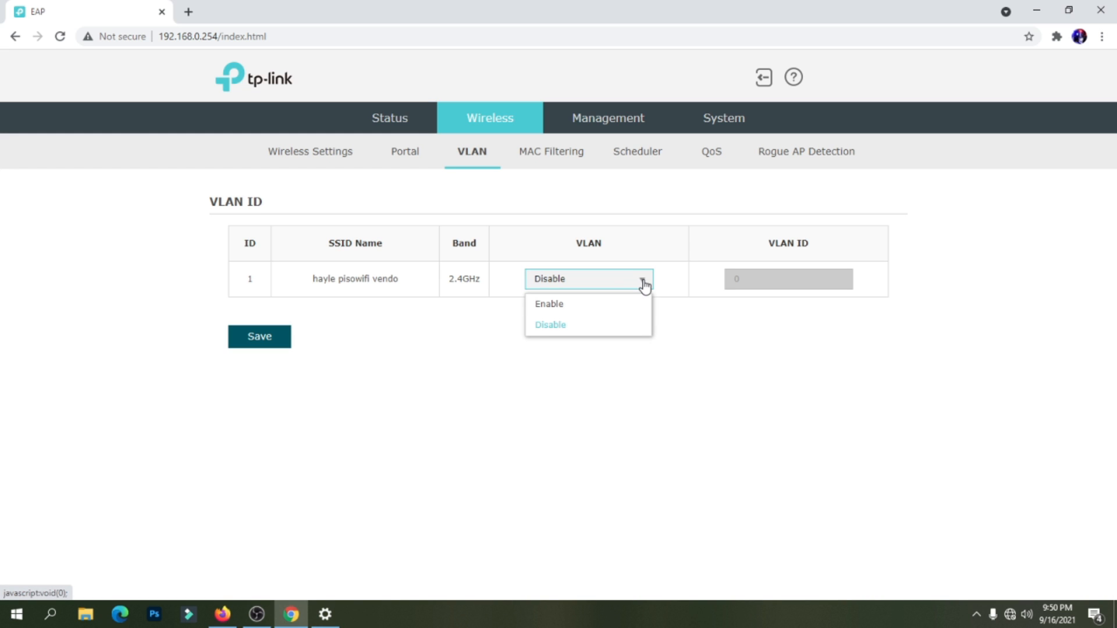
click(579, 309)
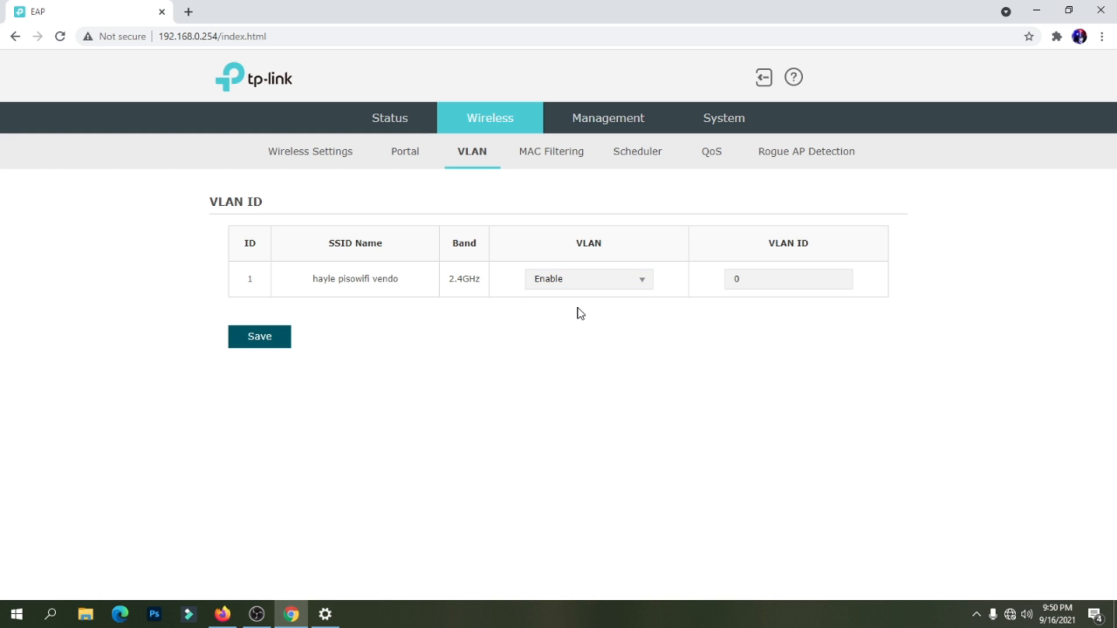
click(765, 279)
drag(766, 279, 726, 285)
text(13)
click(277, 344)
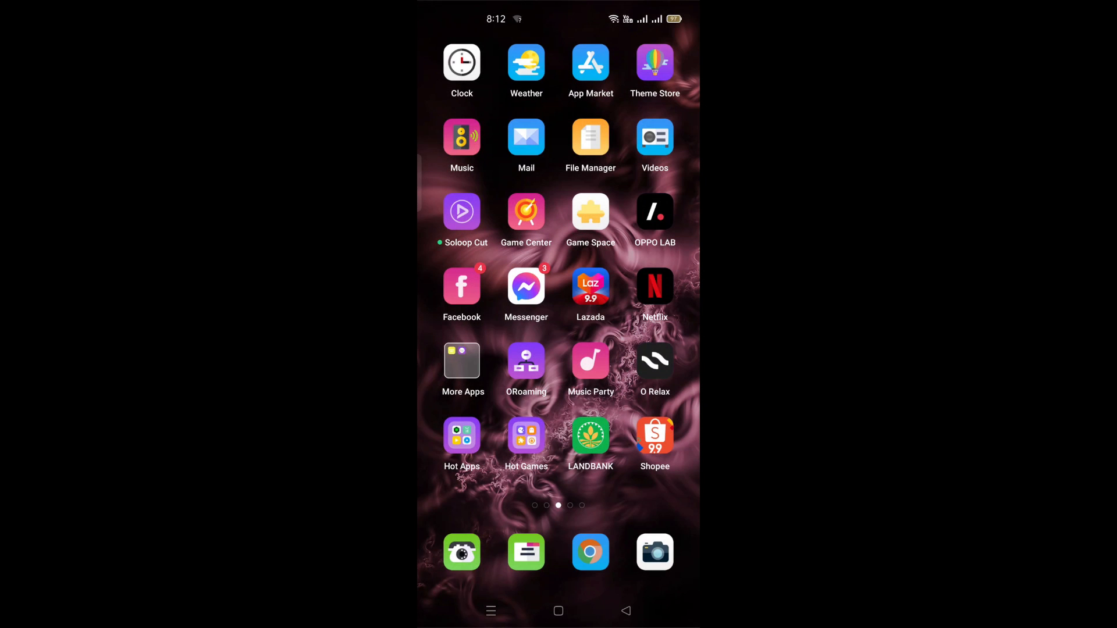
Open the phone's browser, check the Wi-Fi notifications, and return to the portal.
click(591, 552)
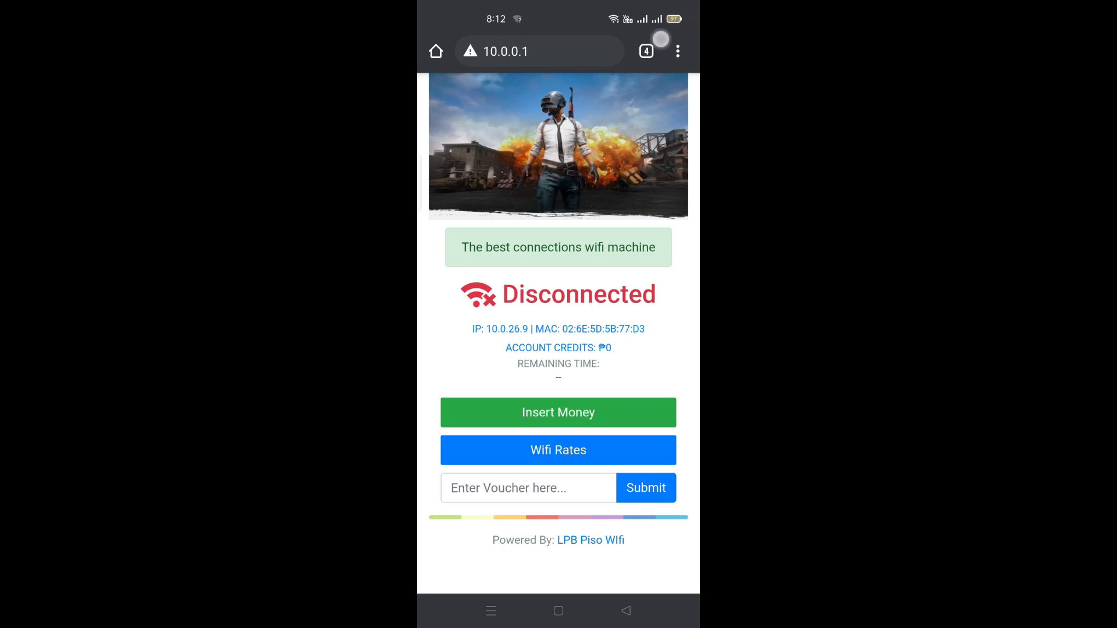
drag(661, 39, 658, 291)
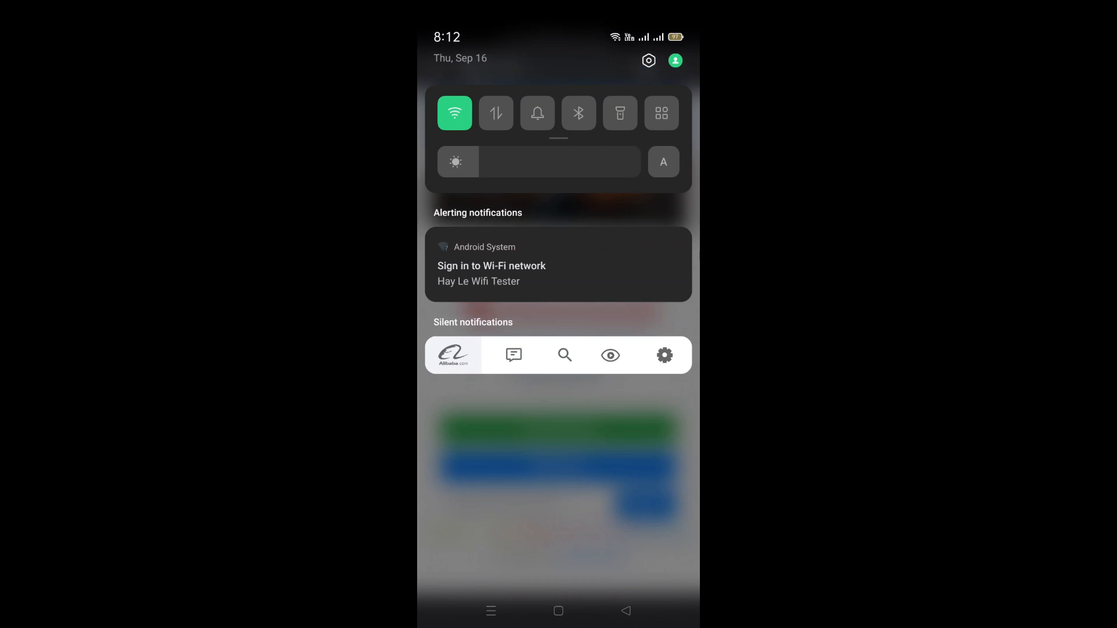
drag(558, 495, 559, 232)
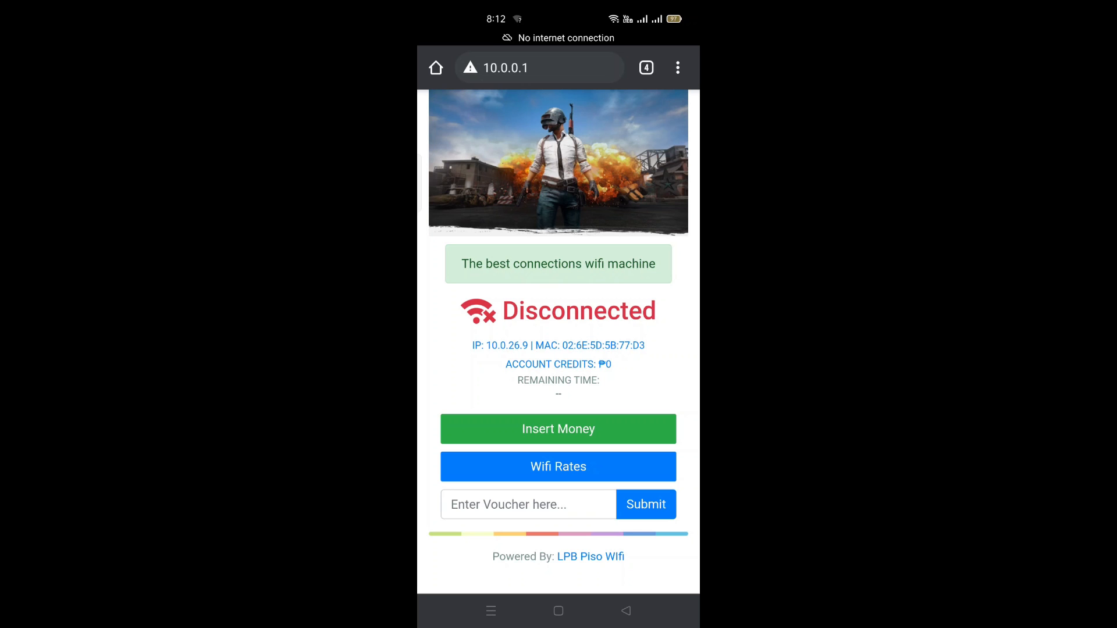
Load the LPB Piso Wifi admin login at 10.0.0.1/admin with the saved credentials filled in.
click(591, 58)
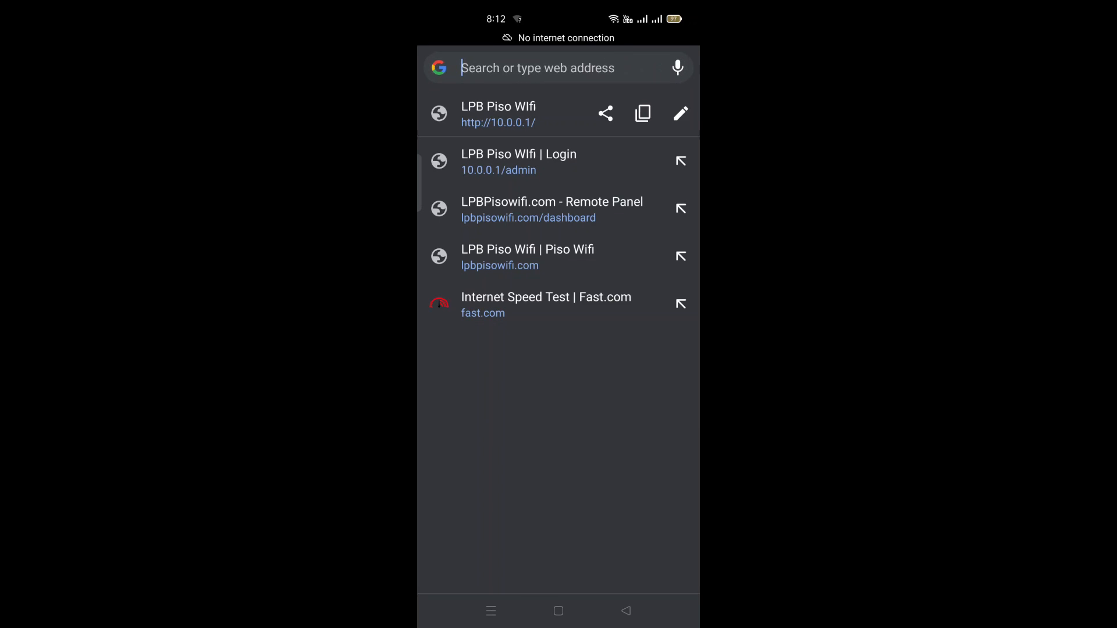
click(604, 157)
click(460, 236)
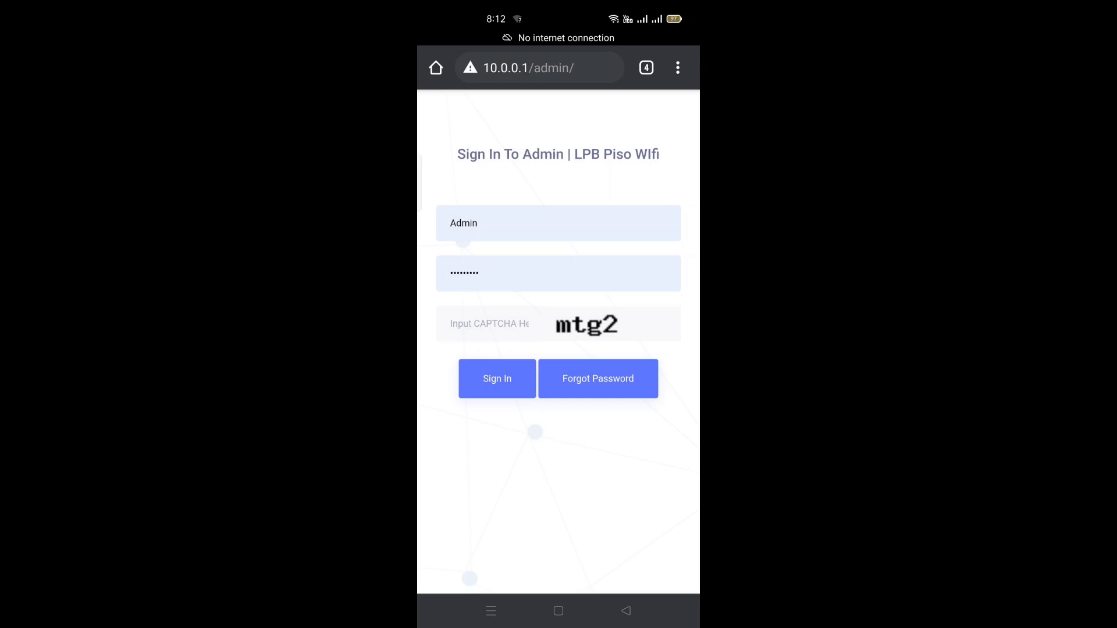
Enter the CAPTCHA code and sign in to the LPB Piso Wifi admin panel.
click(515, 328)
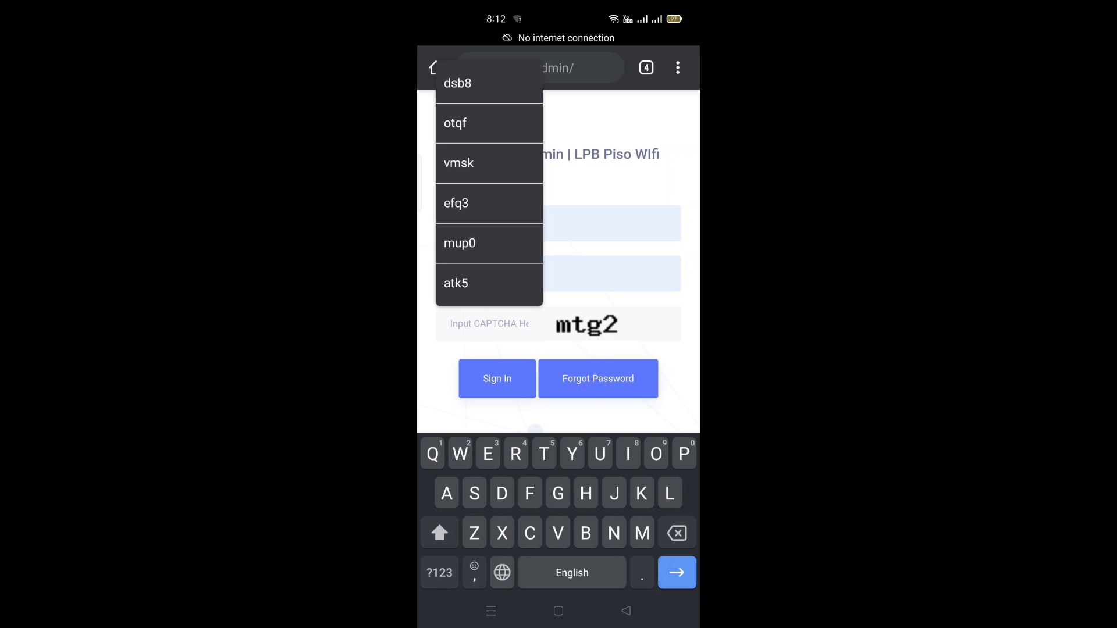
text(mtg)
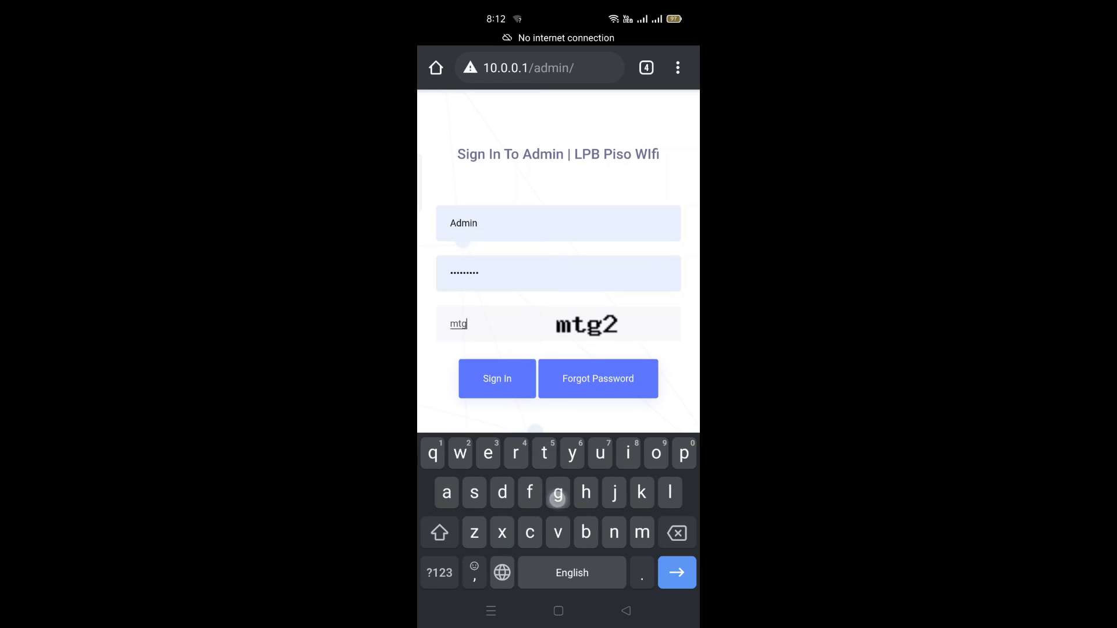
click(440, 573)
text(2)
click(498, 379)
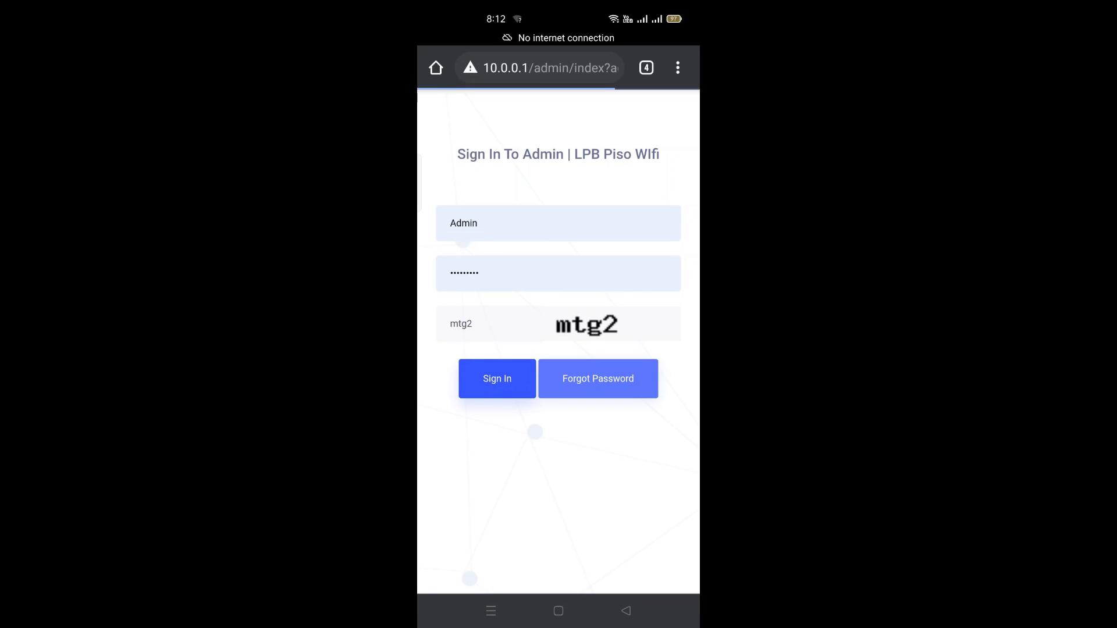
Go to Network › Interface from the admin side menu.
click(620, 109)
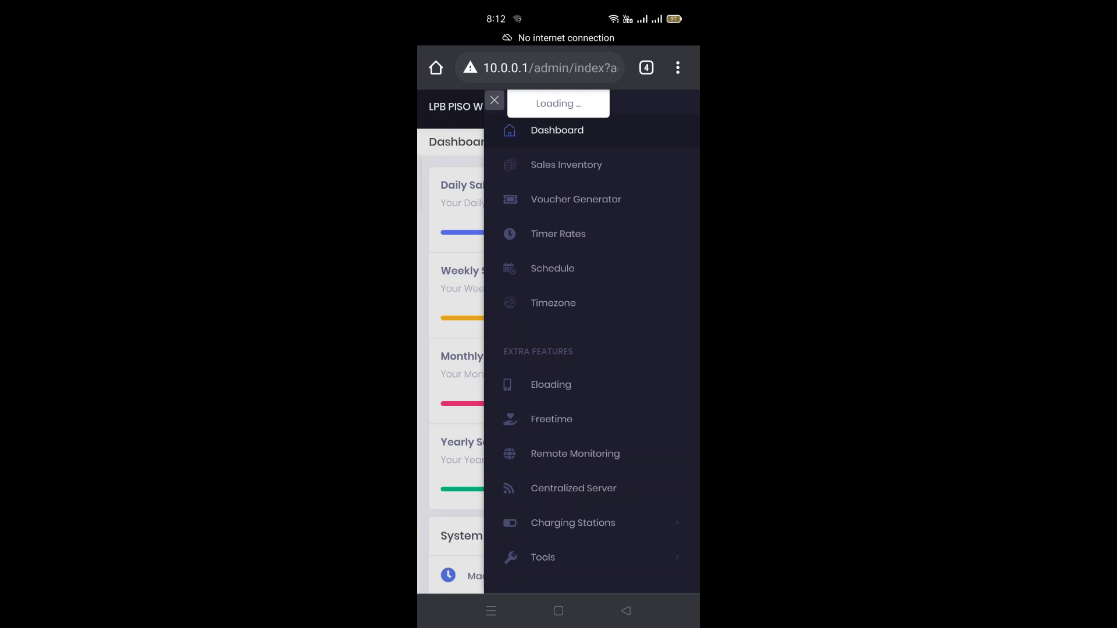
scroll(606, 469, down, 4)
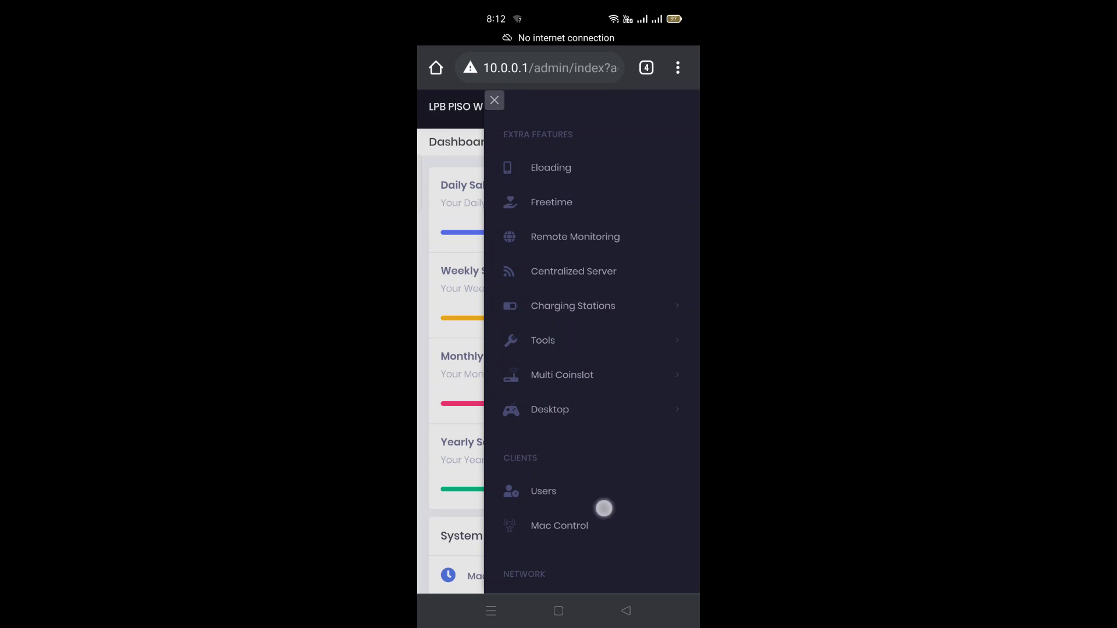
scroll(604, 507, down, 4)
click(565, 413)
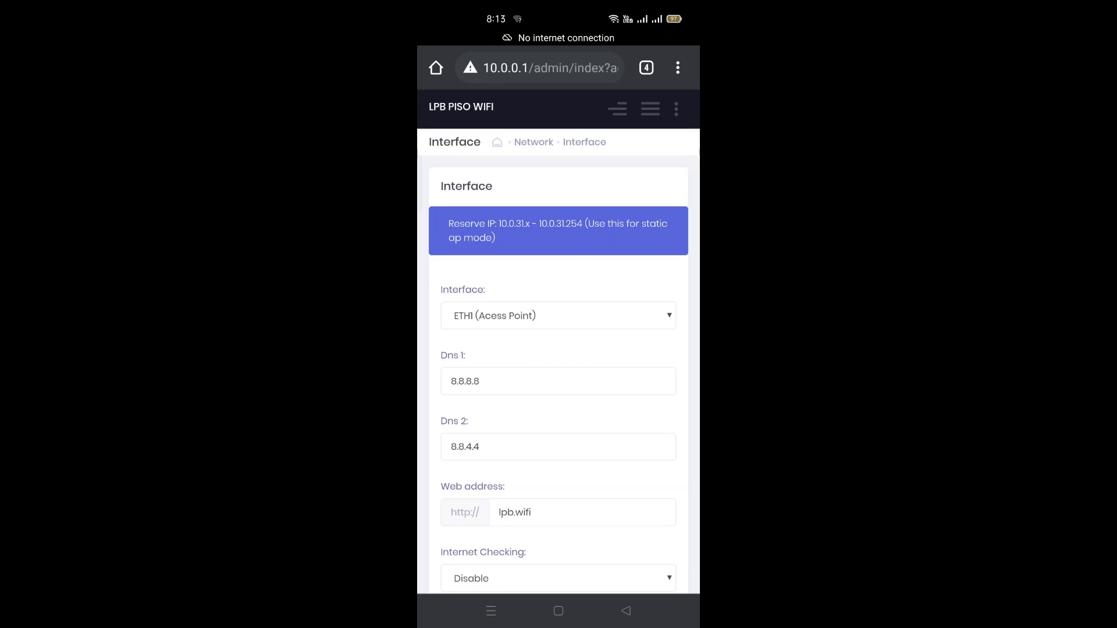
Change the interface mode to VLAN (Advance Setup) with Tag ID 13 and save the changes.
click(633, 317)
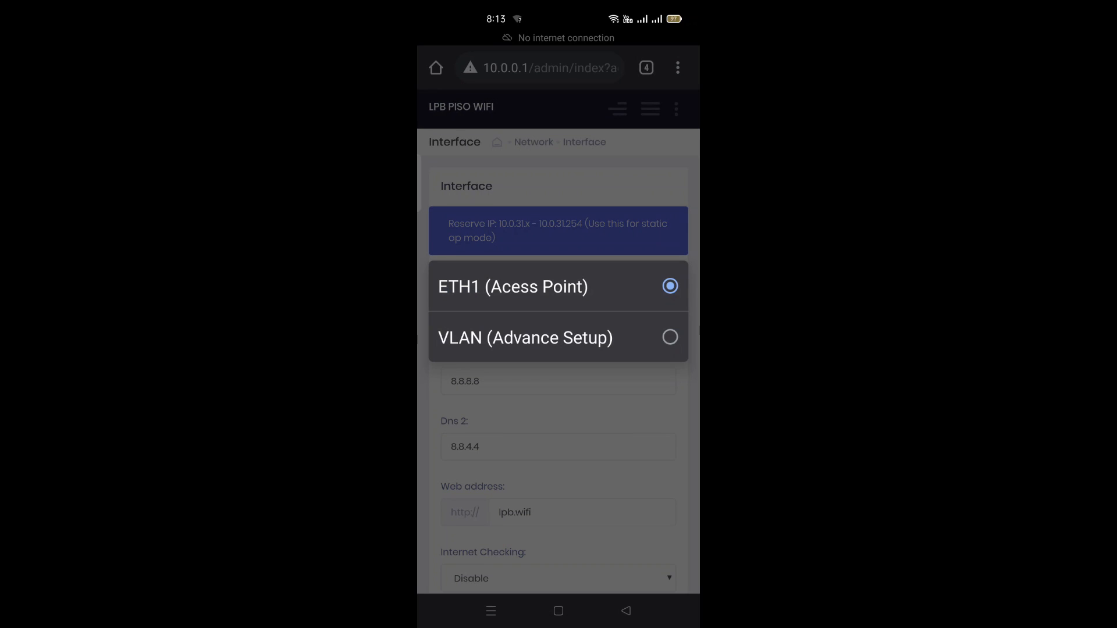
click(669, 337)
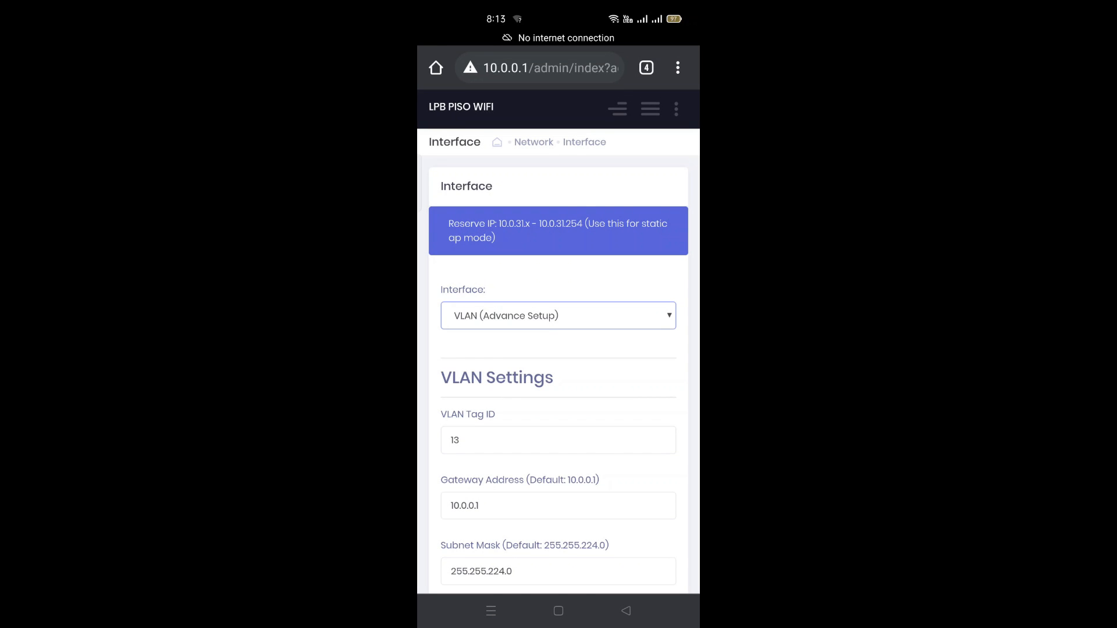
scroll(559, 318, down, 2)
scroll(573, 435, down, 1)
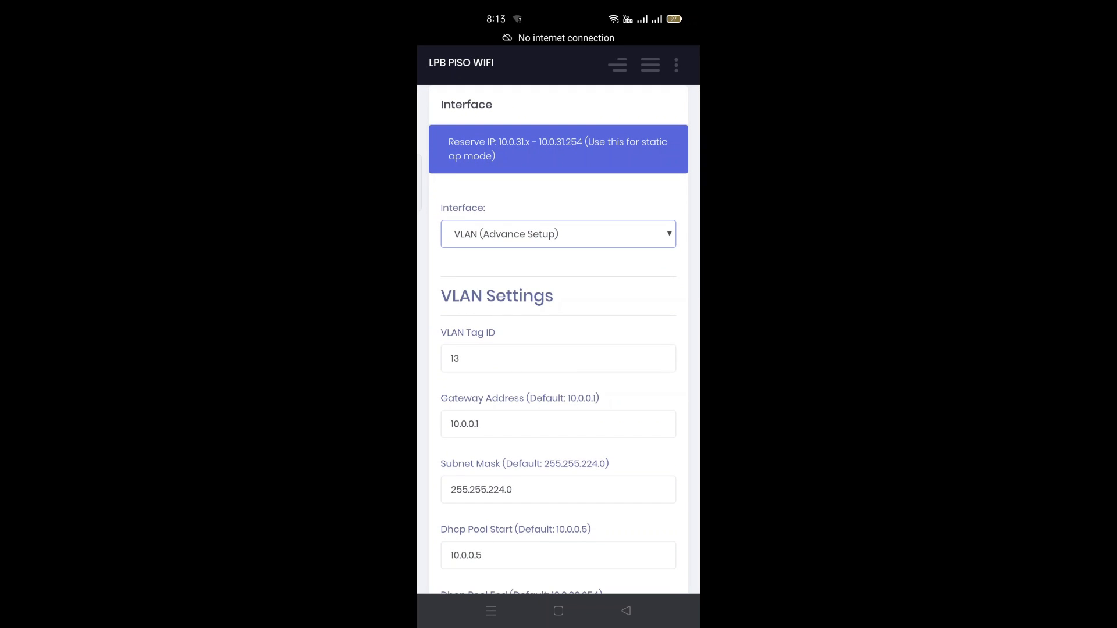
scroll(559, 337, down, 10)
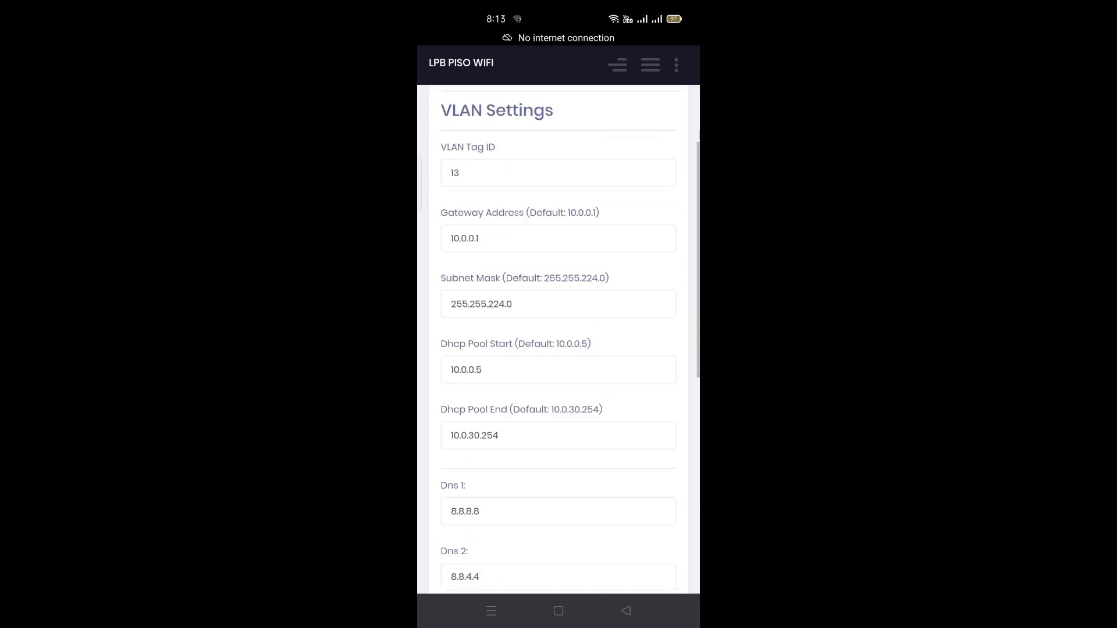
scroll(559, 338, down, 7)
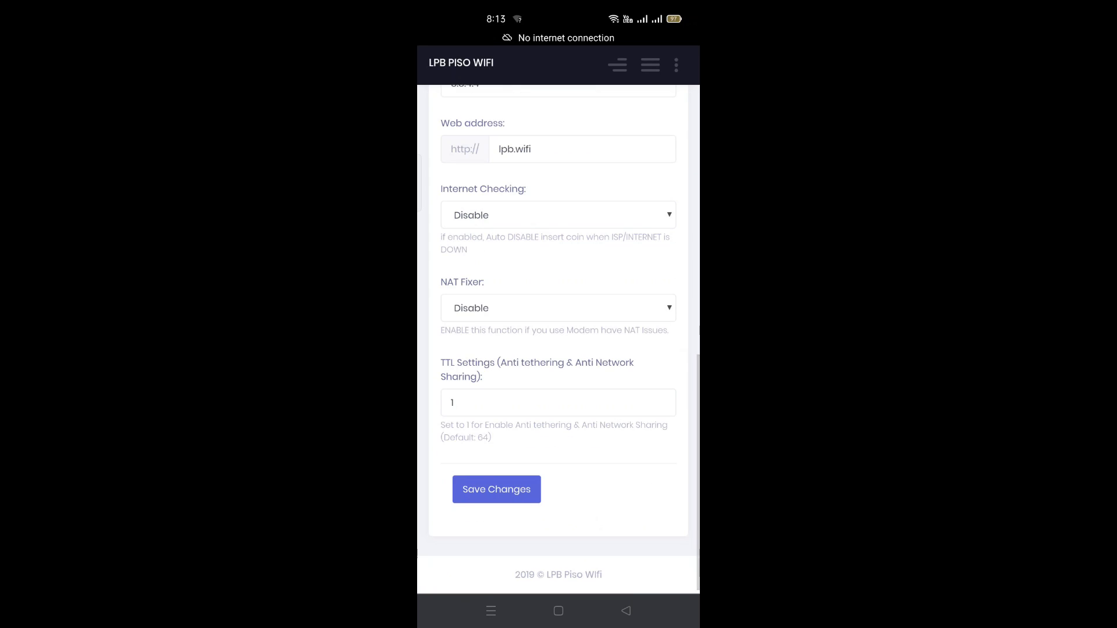
click(497, 490)
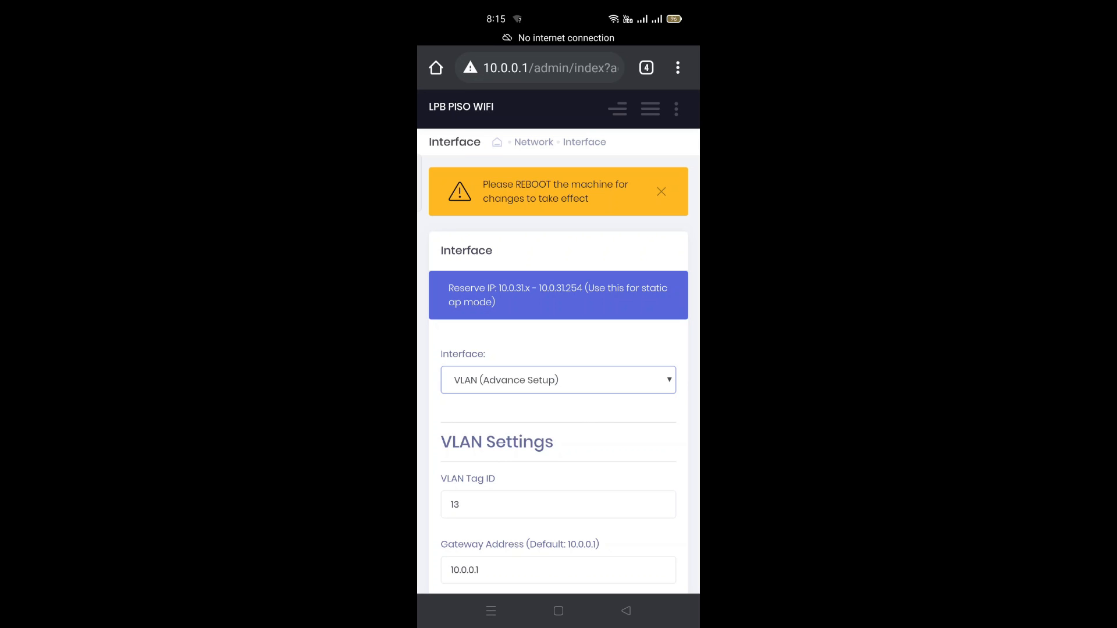
Reboot the Piso Wifi machine from the header power menu and confirm the reboot.
click(651, 108)
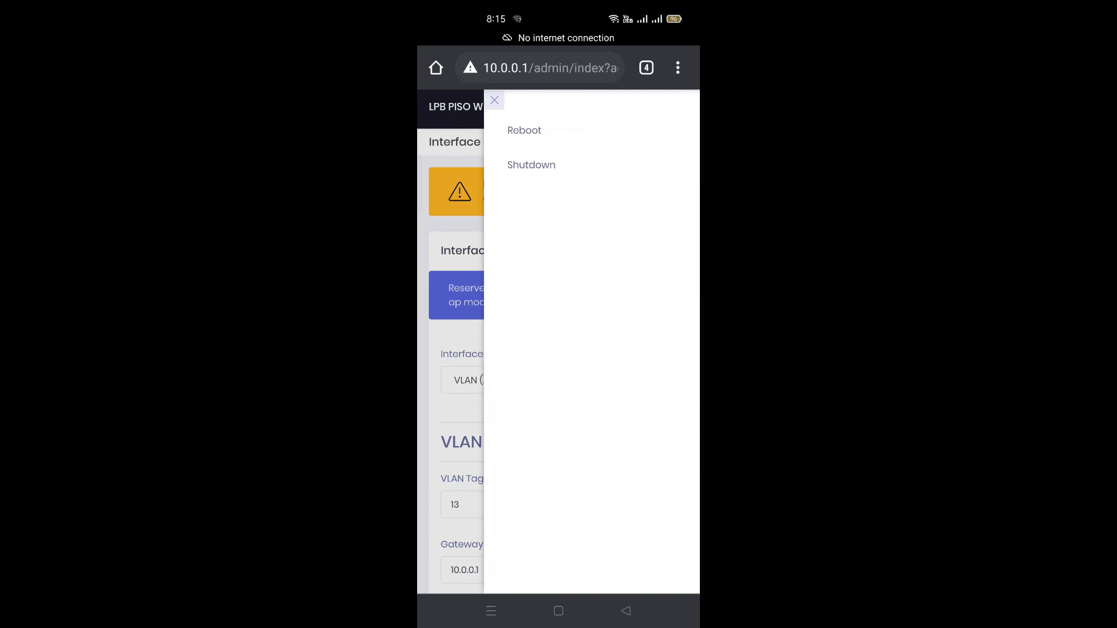
click(524, 130)
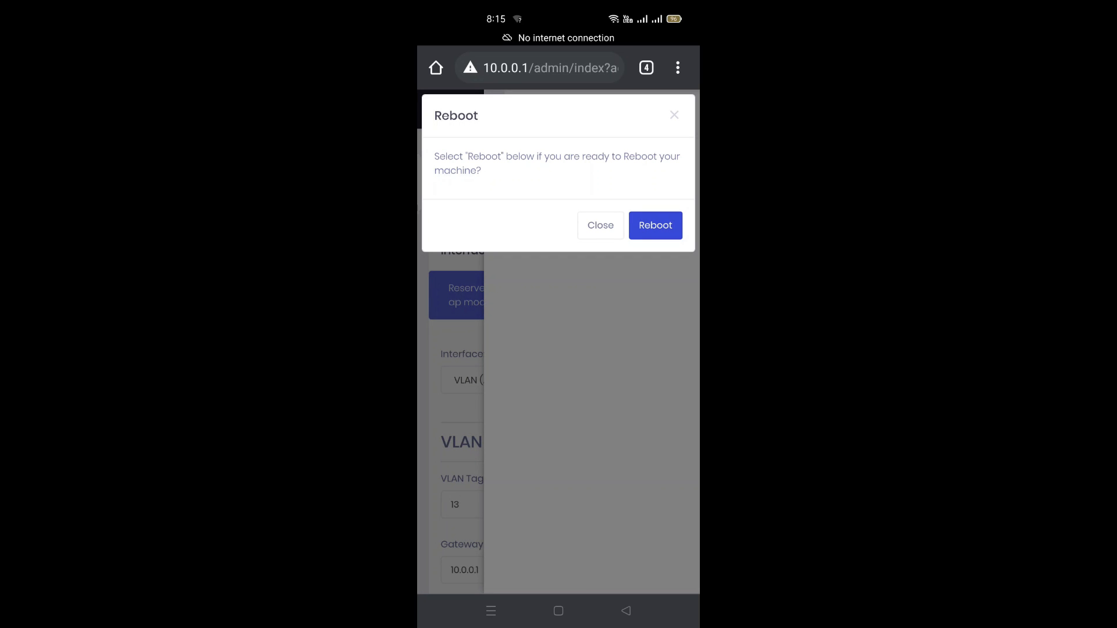
click(655, 225)
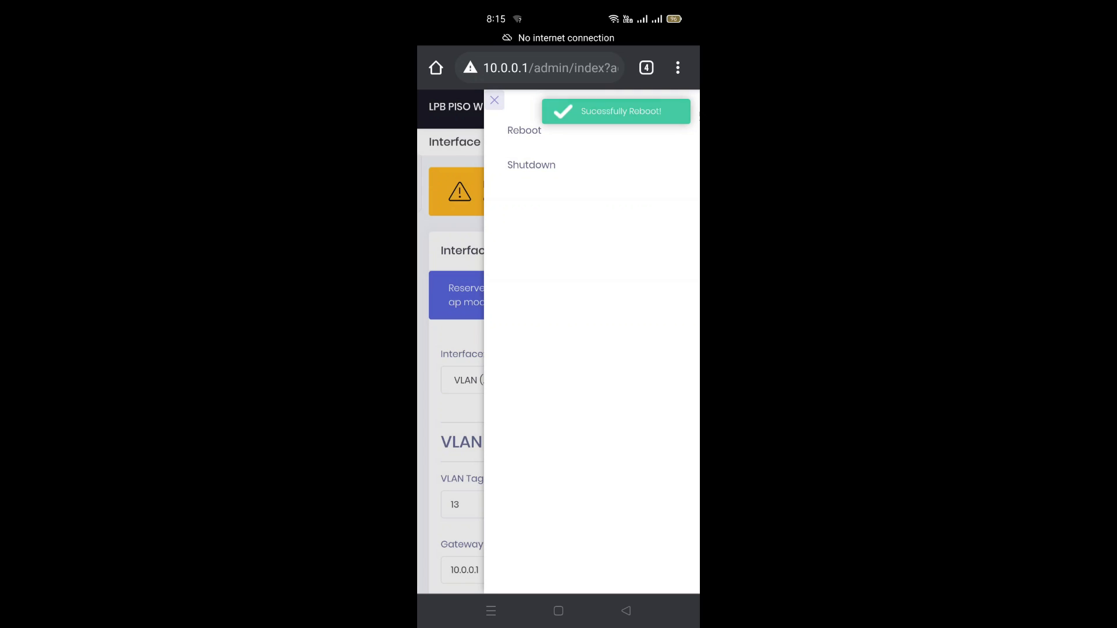